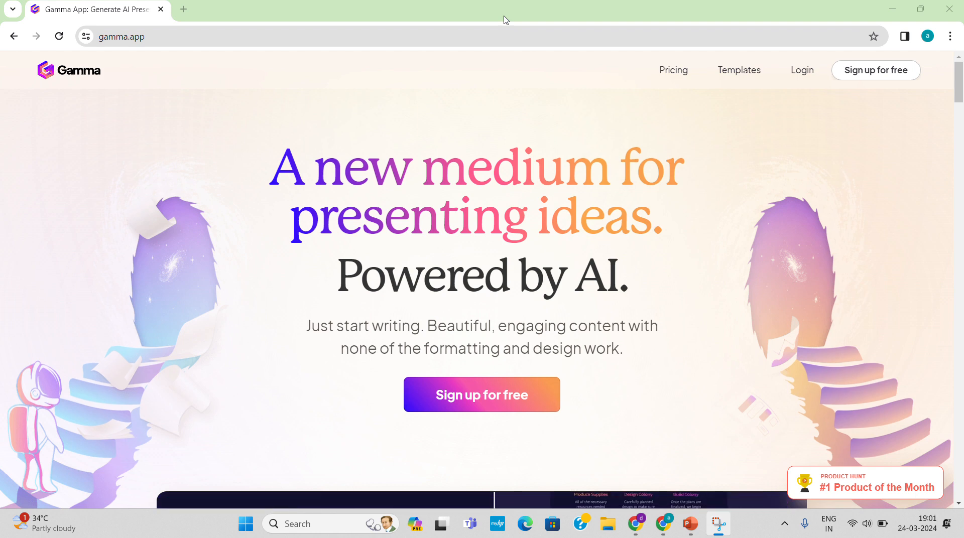
Sign up for a free Gamma account by continuing with the listed Google account and approving the sign-in
click(470, 403)
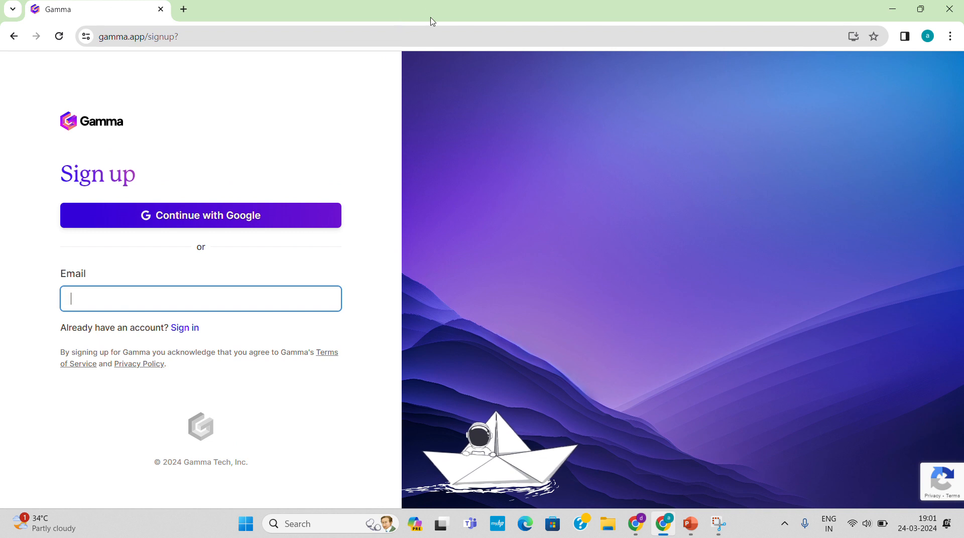
click(503, 20)
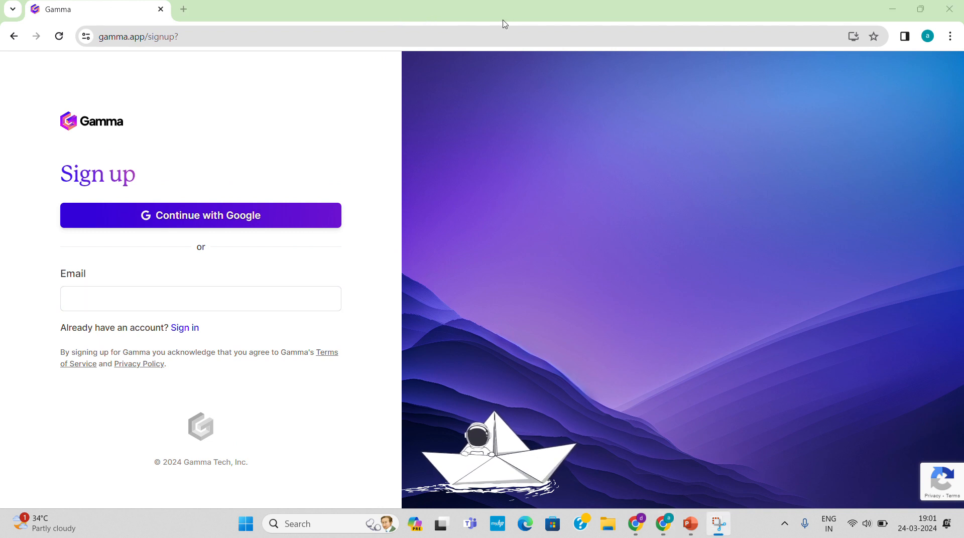
click(146, 226)
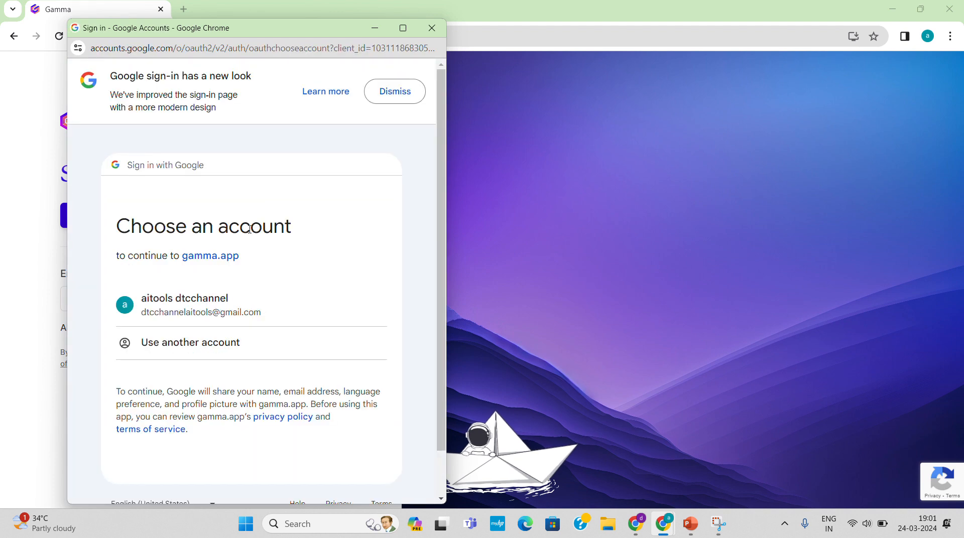
click(225, 302)
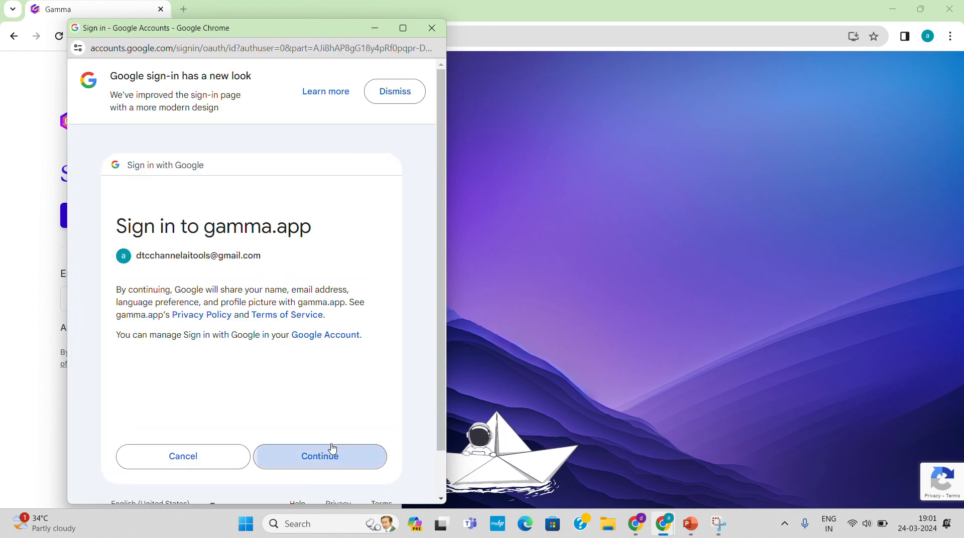
click(332, 449)
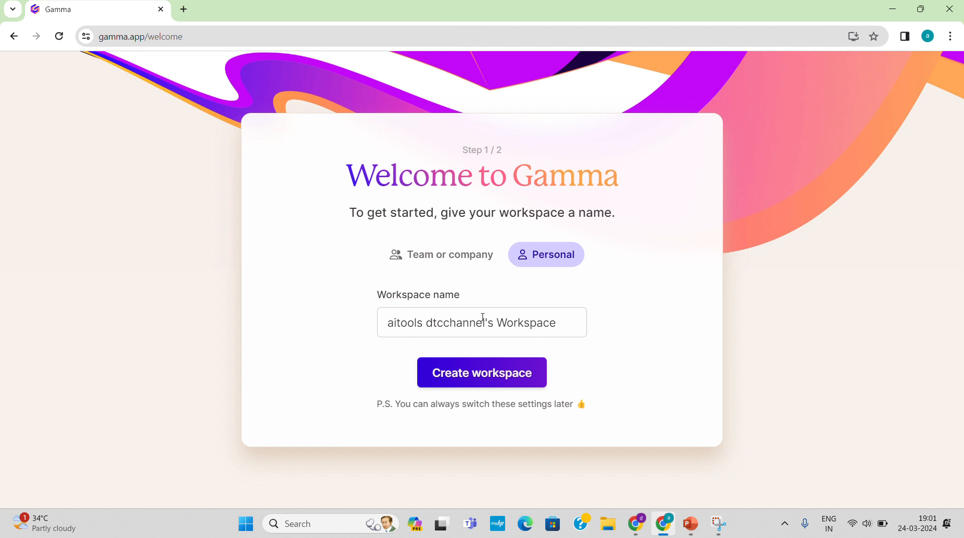
Create the personal workspace under its suggested name, then set the planned use to For work and the kind of work to Other
click(483, 373)
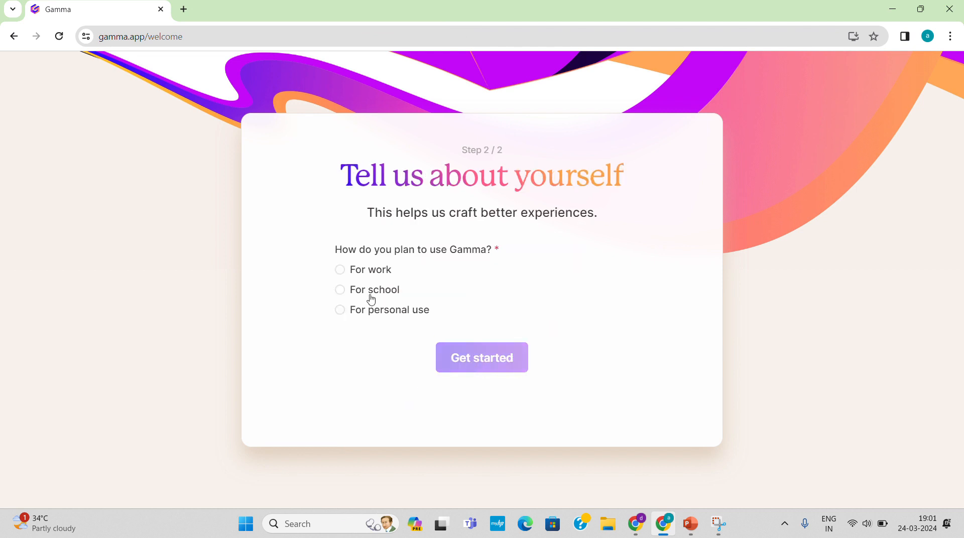
click(340, 311)
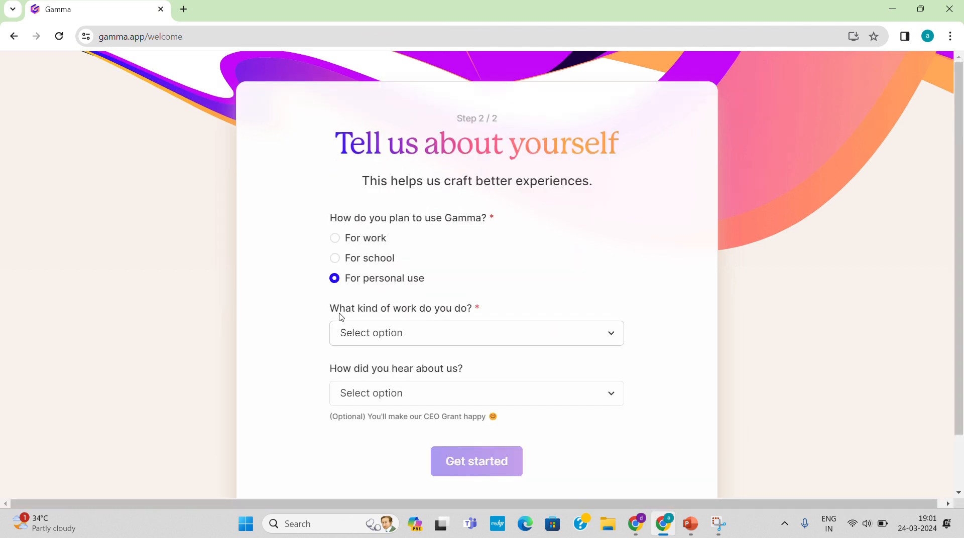
click(340, 239)
click(422, 334)
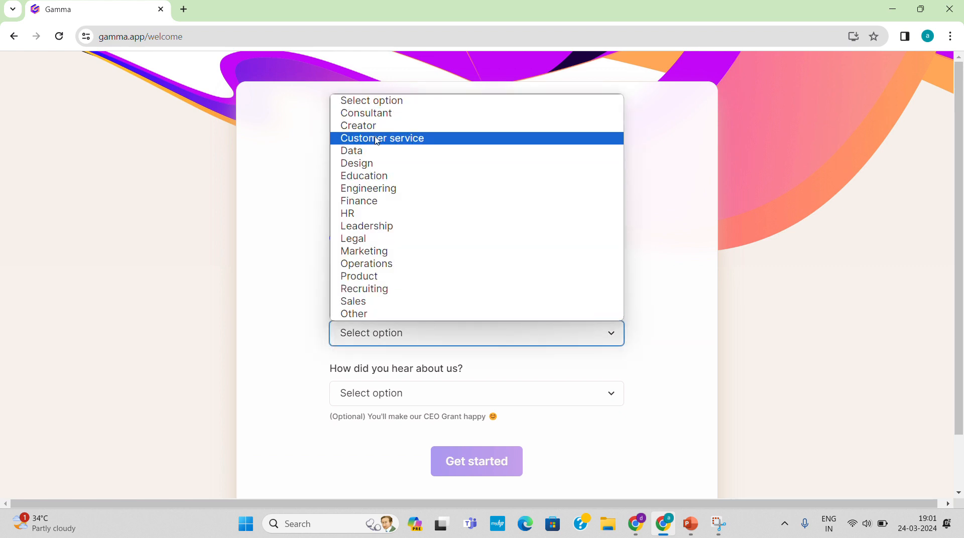
click(380, 316)
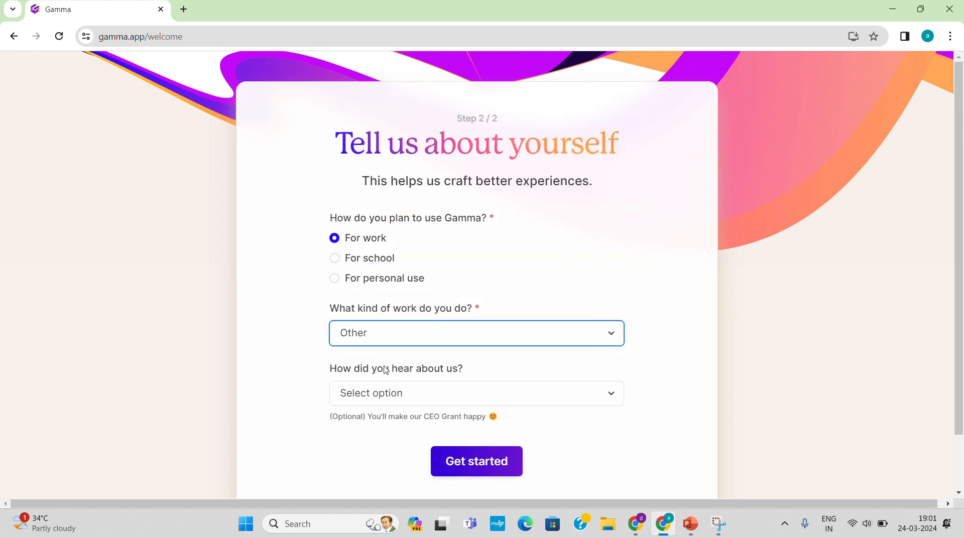
Give Search (Google, Bing, etc.) as how you heard about Gamma and finish the welcome questionnaire
click(391, 395)
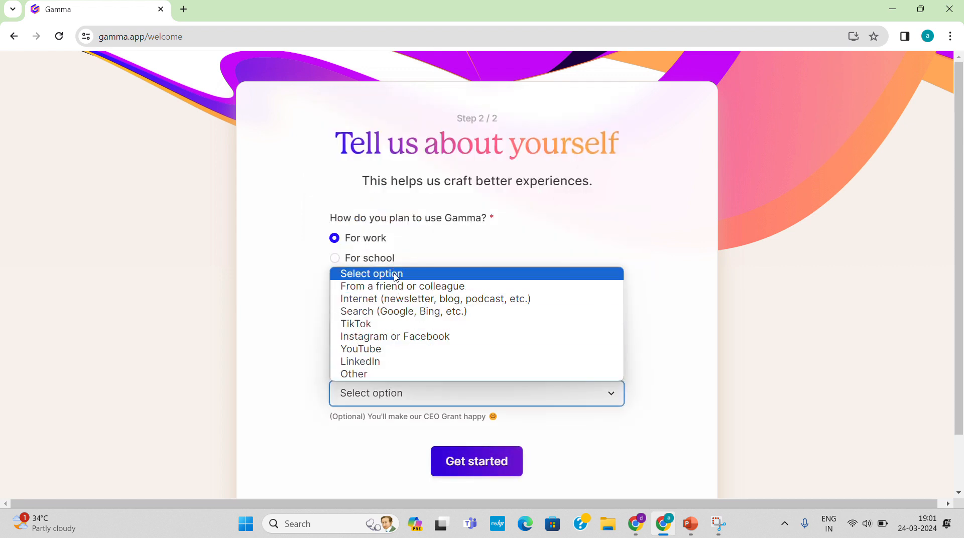
click(314, 388)
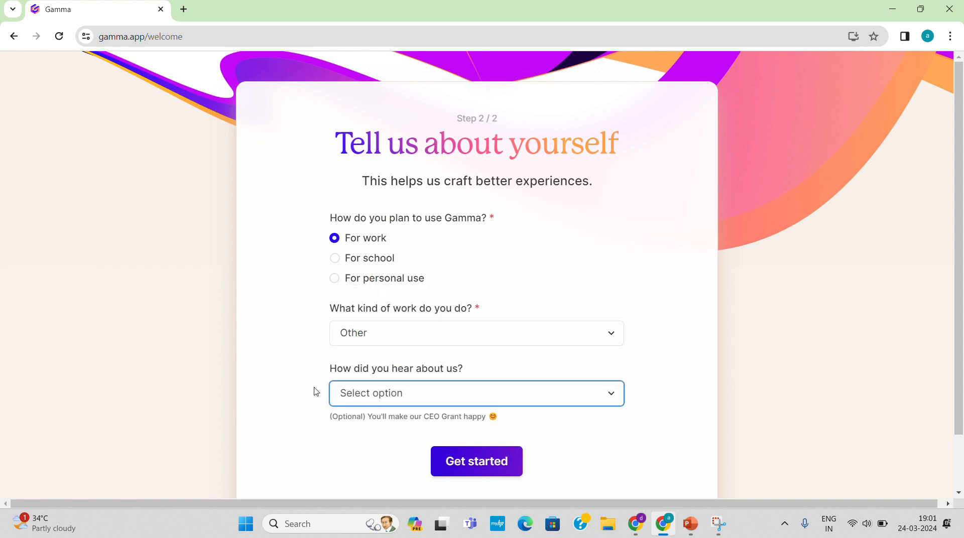
click(399, 398)
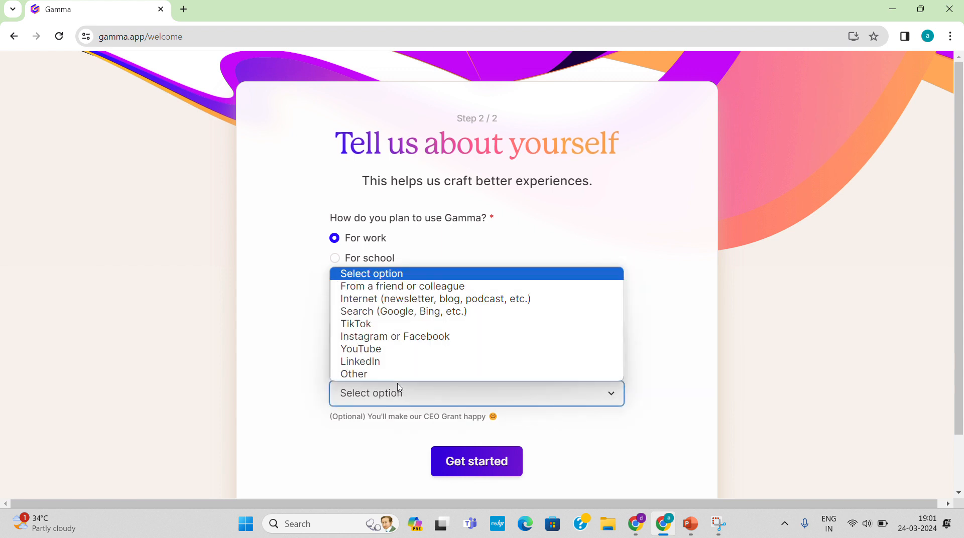
click(390, 313)
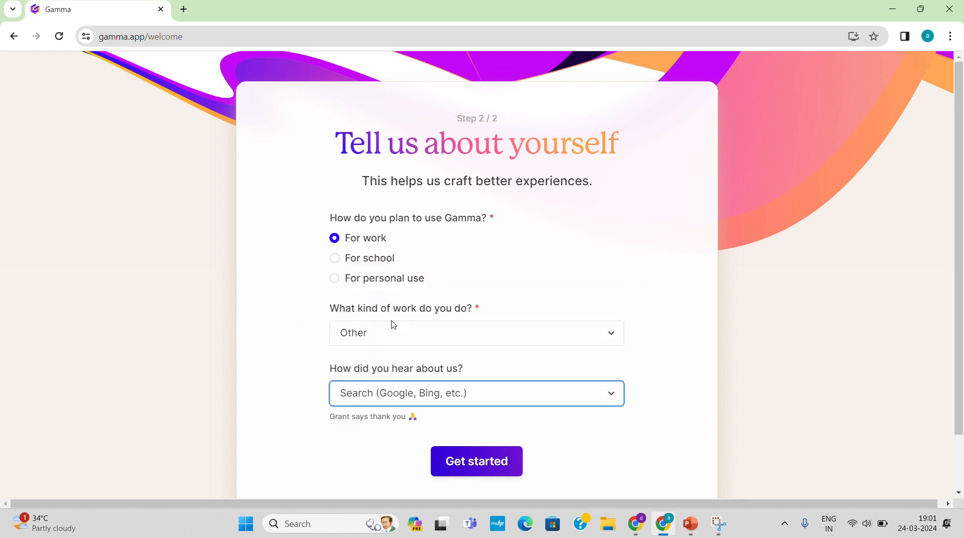
click(473, 463)
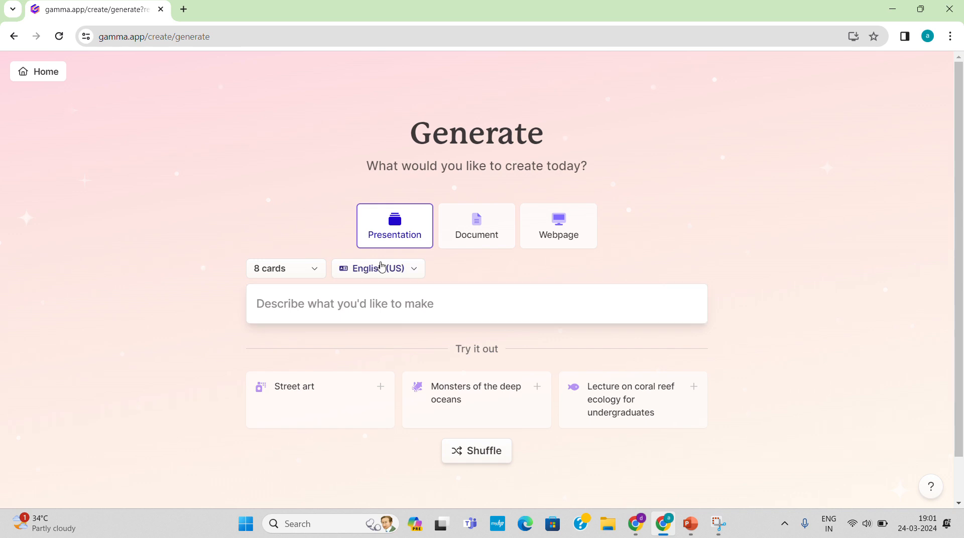
Generate a presentation outline from the prompt "create professional ppt for artificial intelligence tools"
click(500, 18)
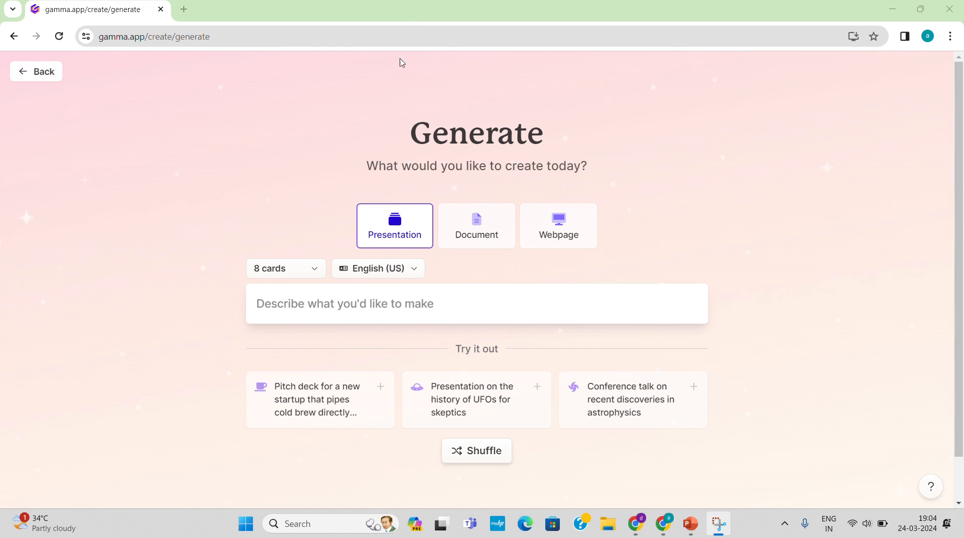
click(328, 290)
text(create professional ppt for artificial intelligence tools)
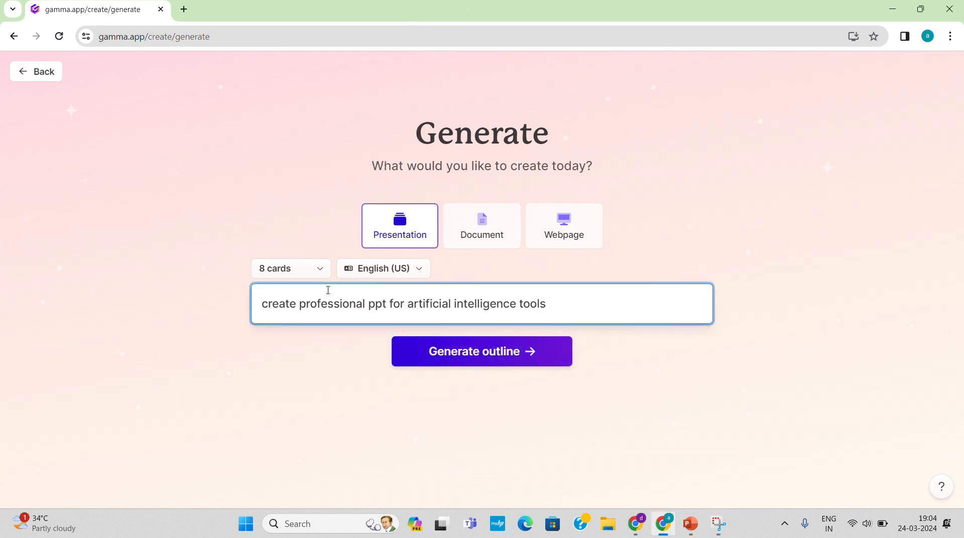
click(493, 357)
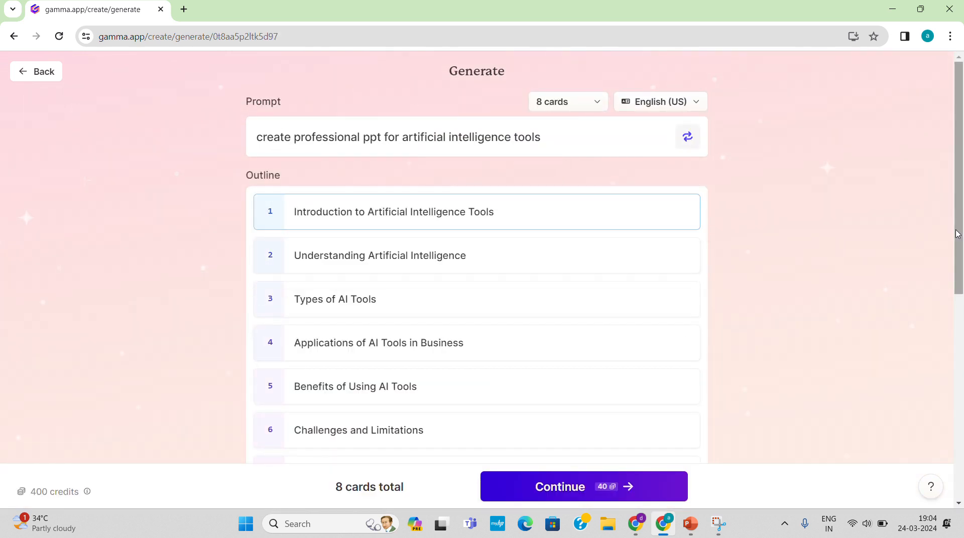
Set the image source for the outline to AI images and continue to the theme selection
drag(957, 234, 962, 439)
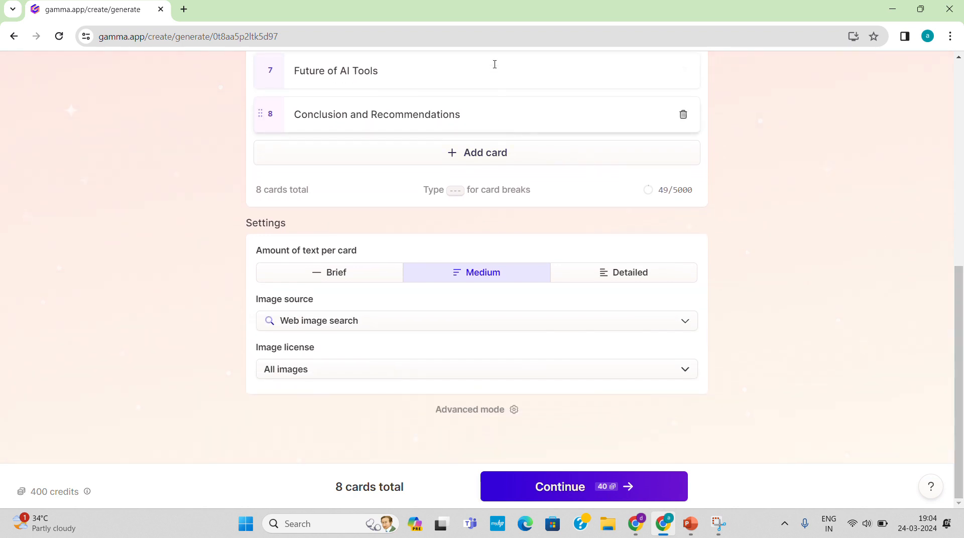
click(505, 19)
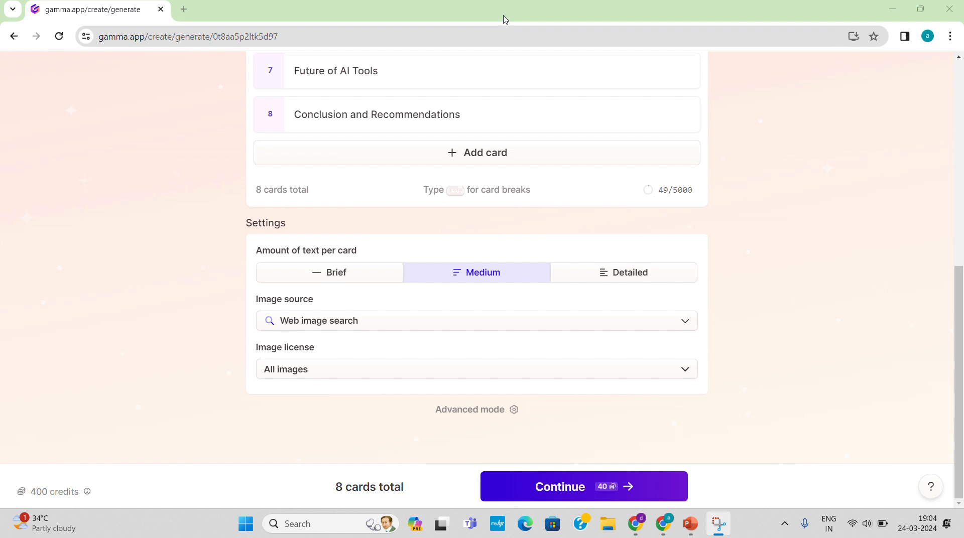
click(356, 322)
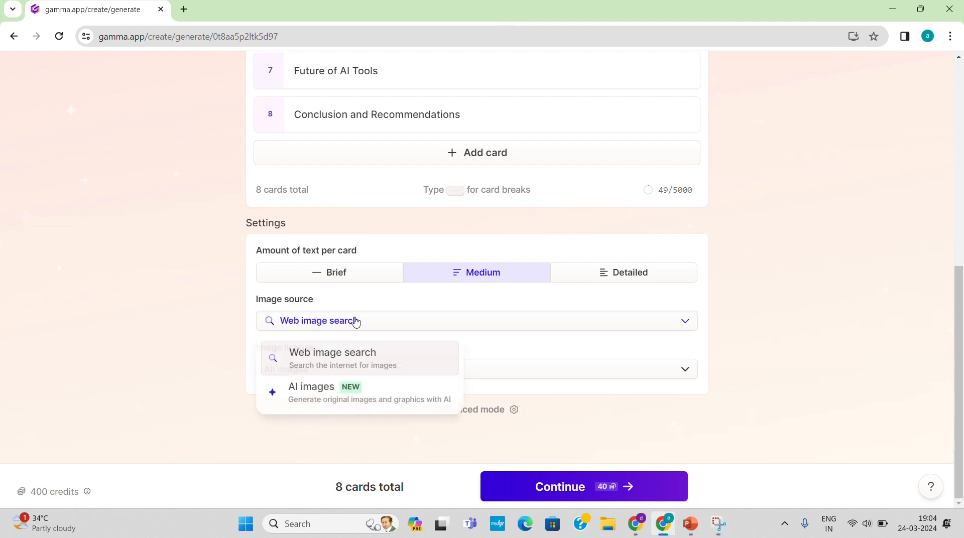
click(319, 396)
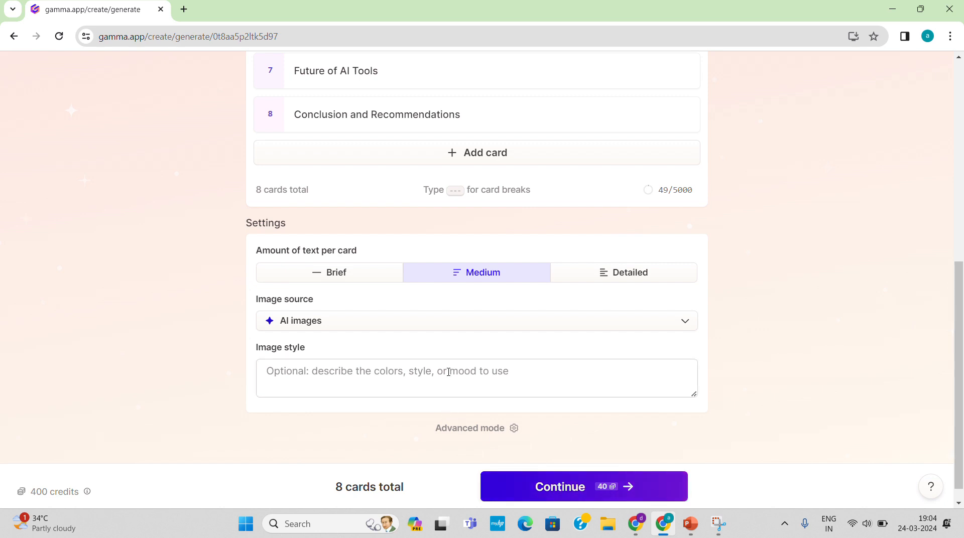
click(563, 495)
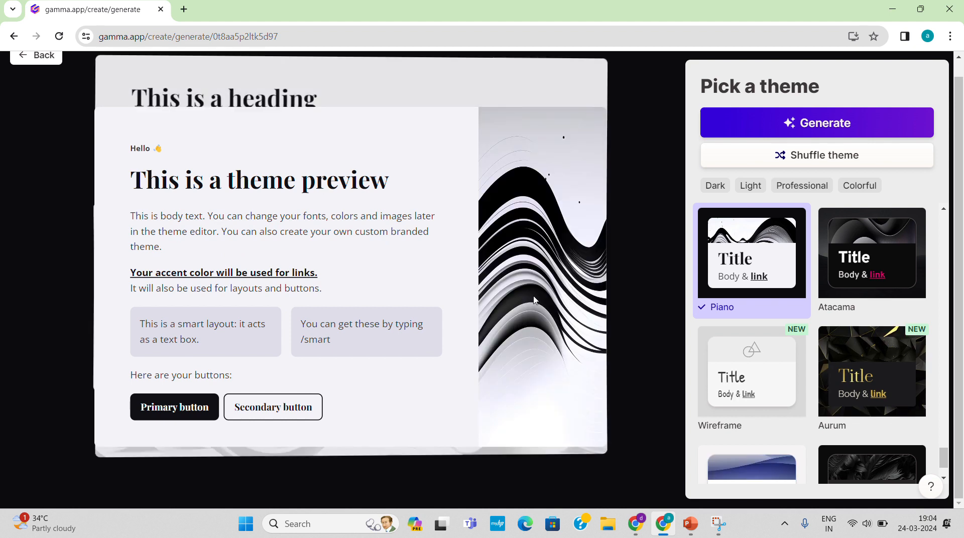
Try the Basic Dark and Basic Light themes in the theme preview
click(505, 17)
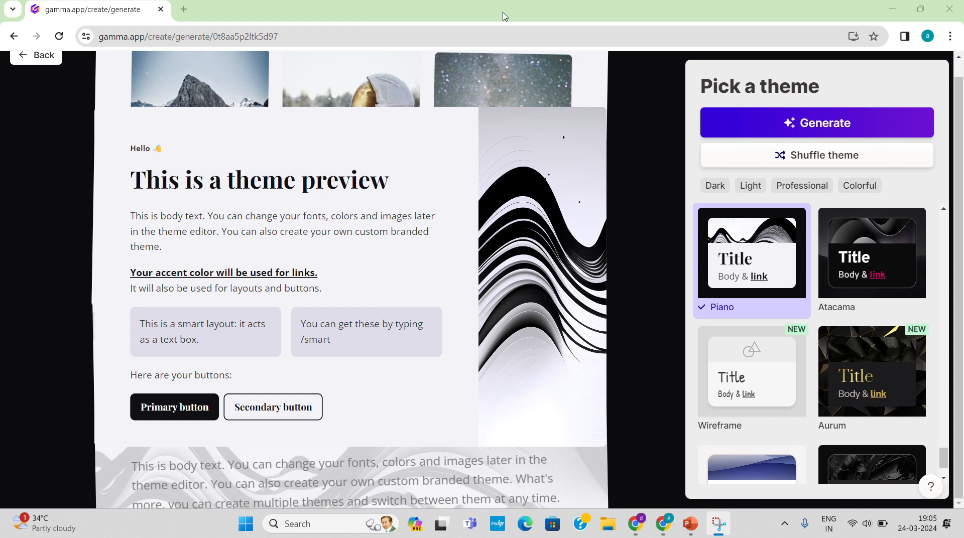
click(944, 477)
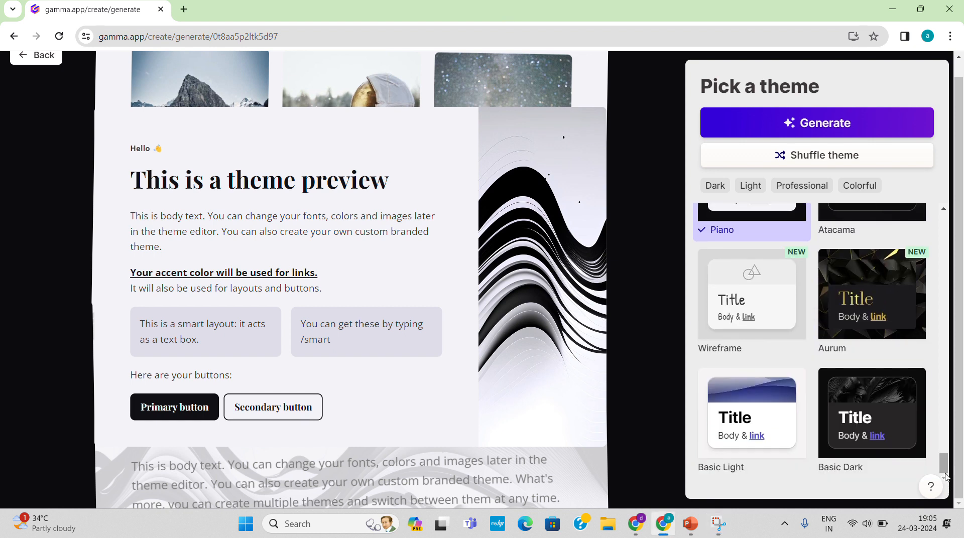
click(860, 422)
click(731, 407)
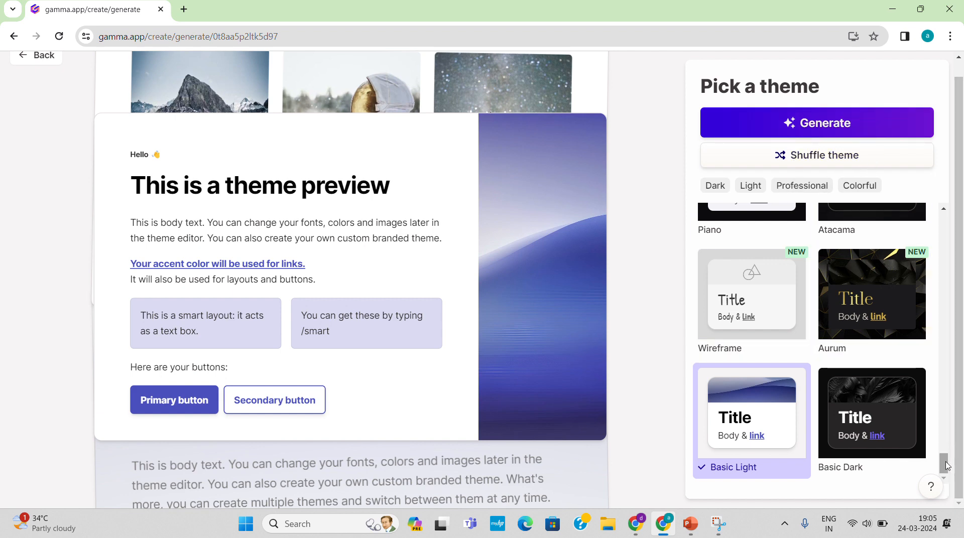
Choose the Lavender theme and generate the presentation
scroll(947, 356, up, 5)
scroll(947, 356, up, 15)
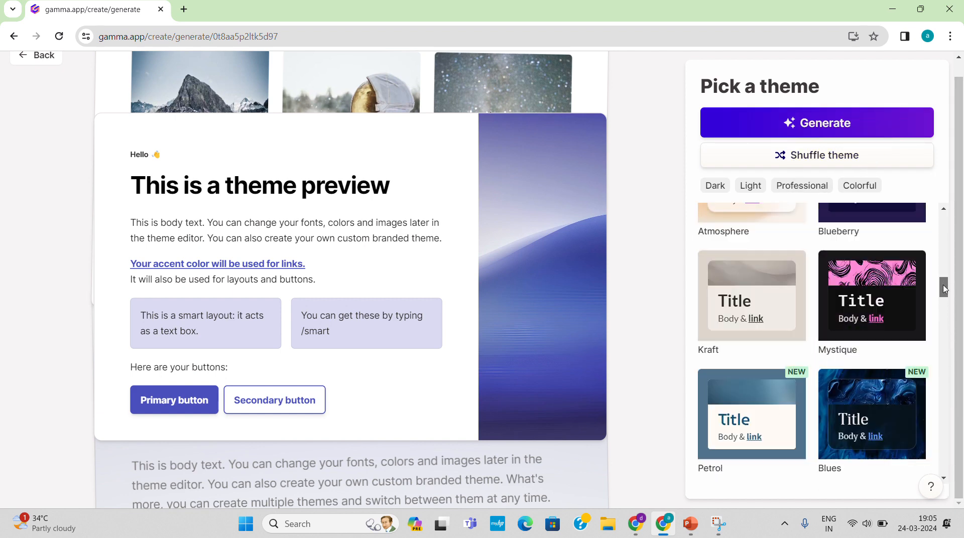
drag(942, 243, 960, 258)
click(740, 390)
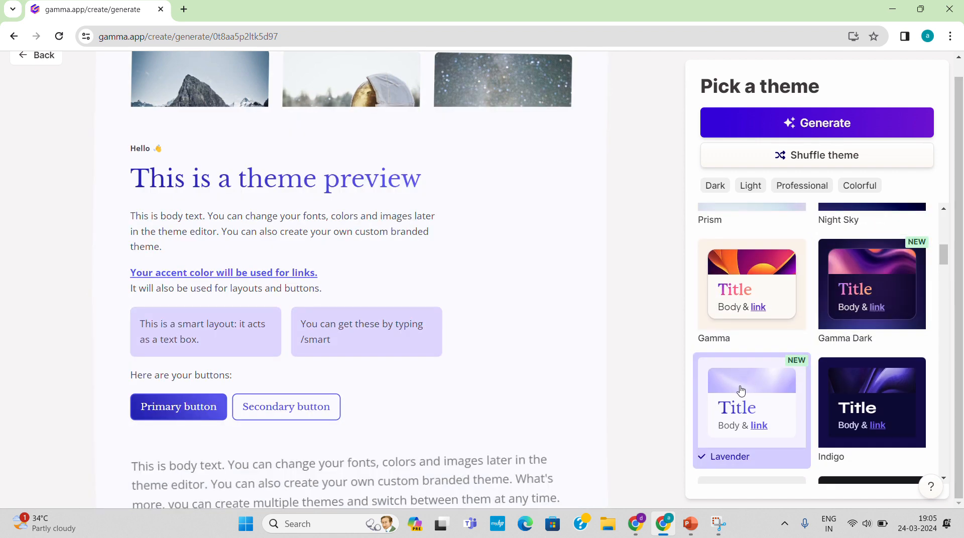
click(835, 123)
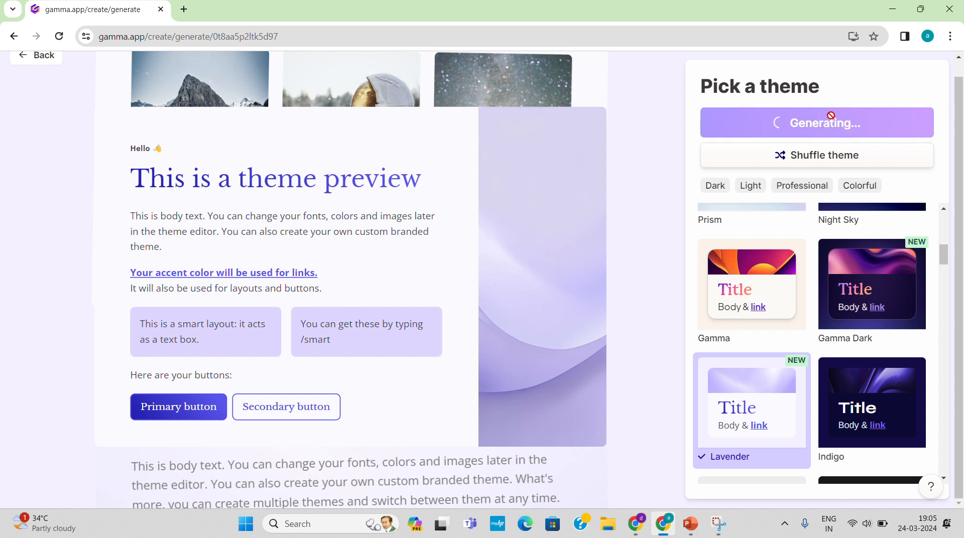
key(super+shift+s)
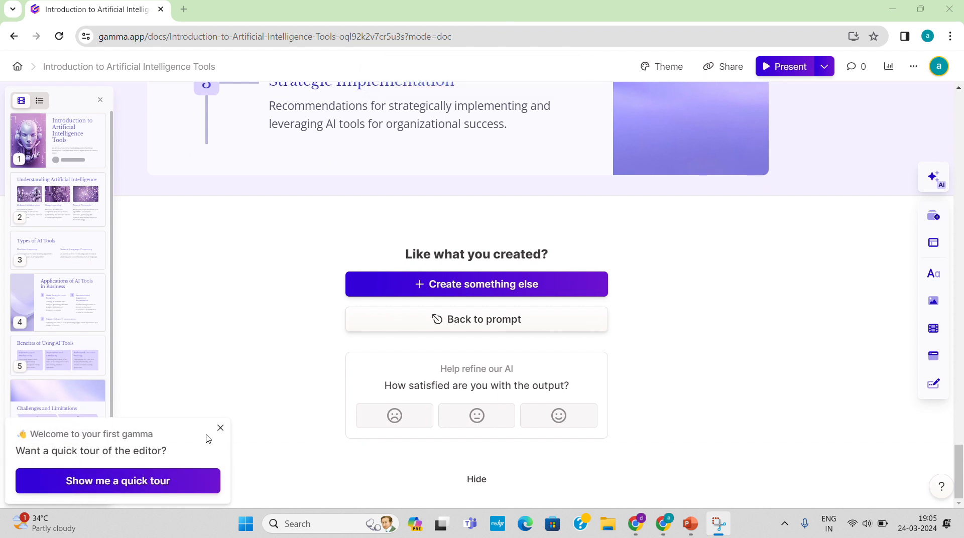
Return from the end of the generated presentation to its title card
scroll(221, 432, up, 3)
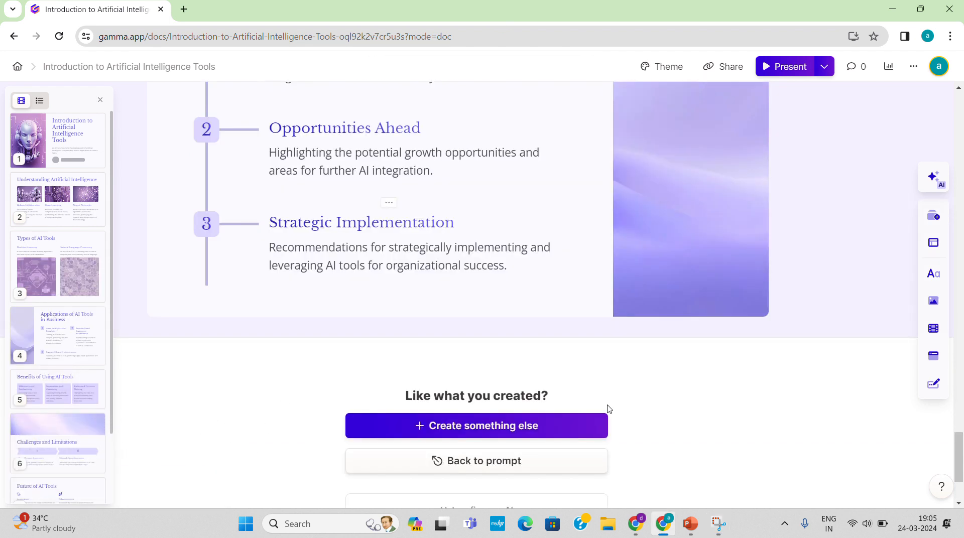
mouse_move(961, 459)
mouse_down()
mouse_move(960, 402)
mouse_move(961, 479)
mouse_up()
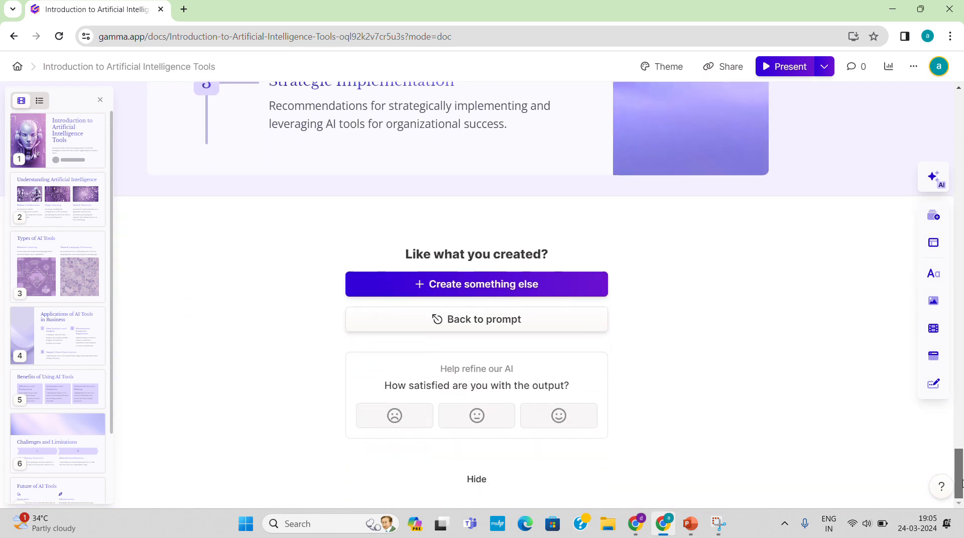
drag(960, 482, 946, 102)
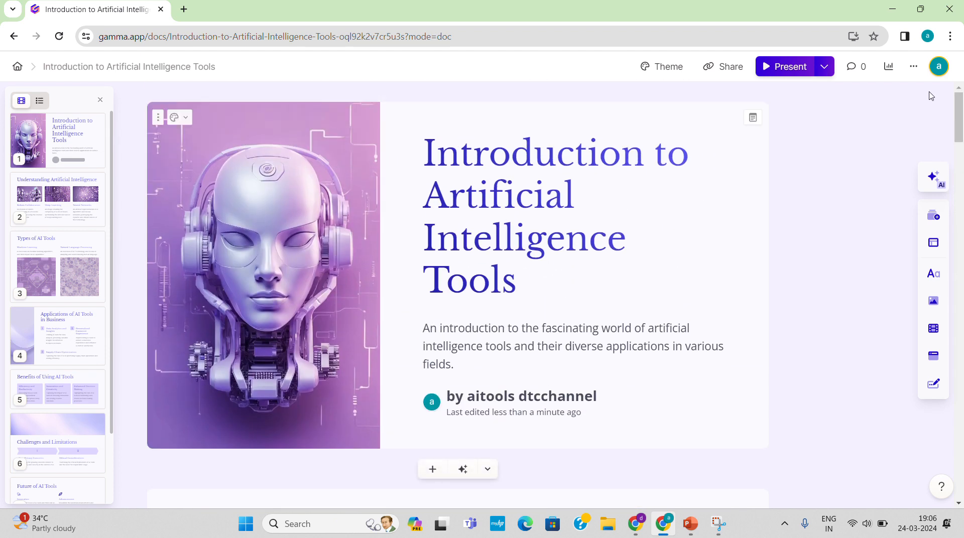
click(502, 22)
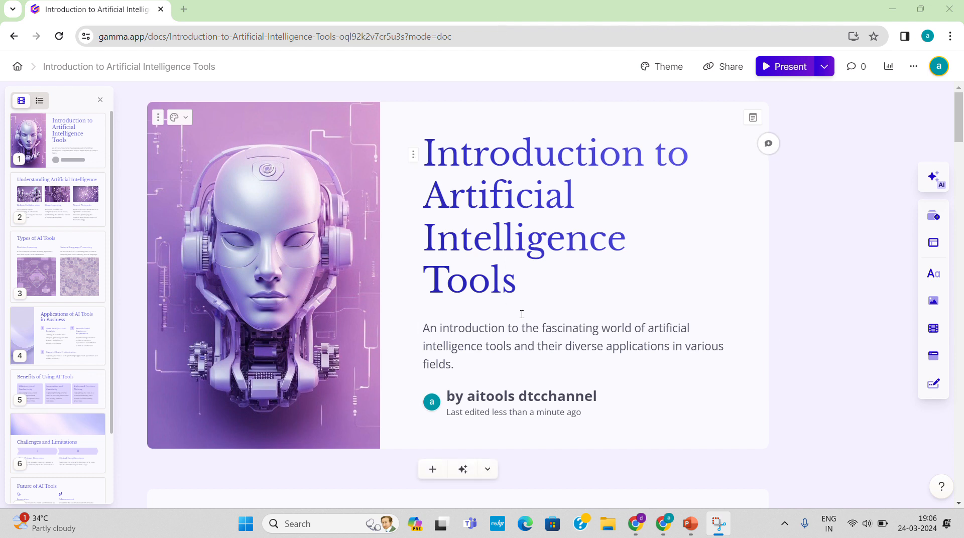
click(534, 400)
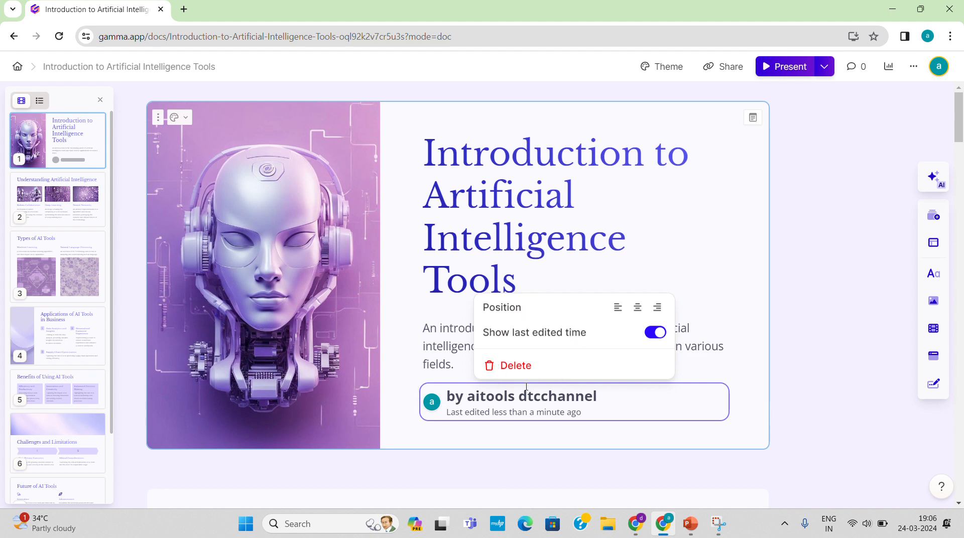
click(412, 401)
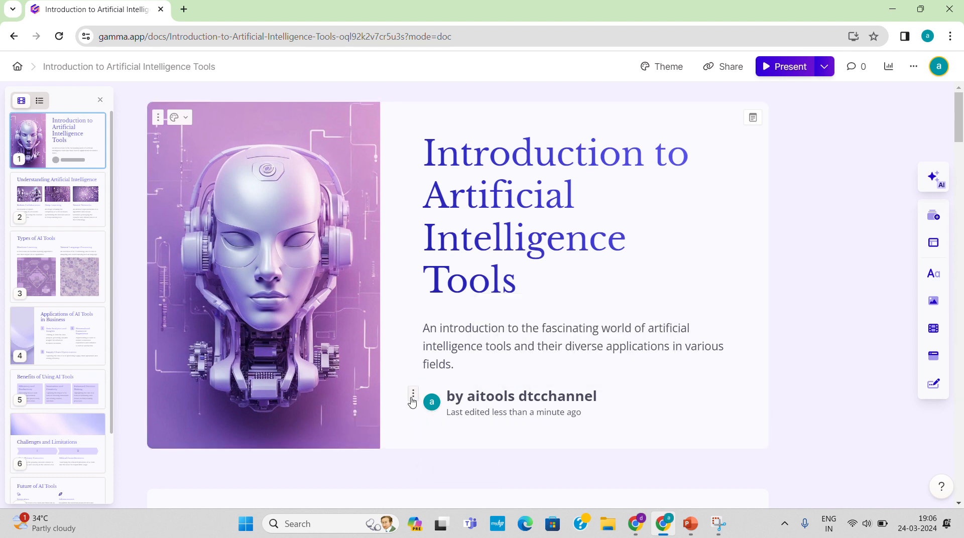
click(412, 398)
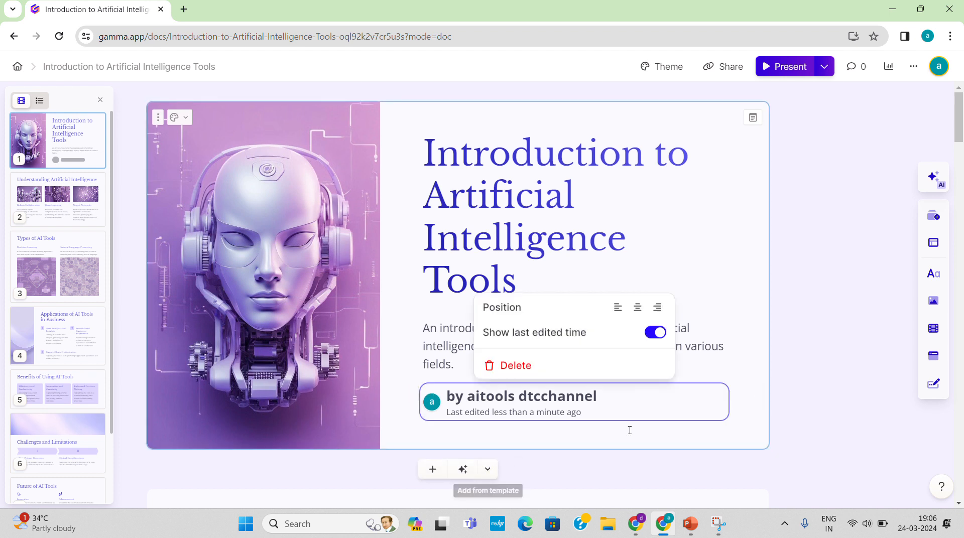
click(739, 413)
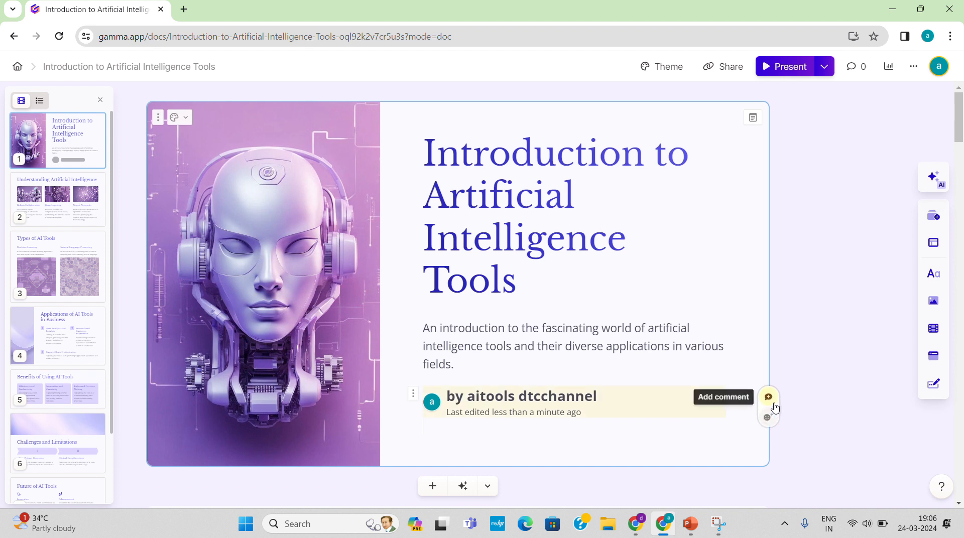
click(579, 421)
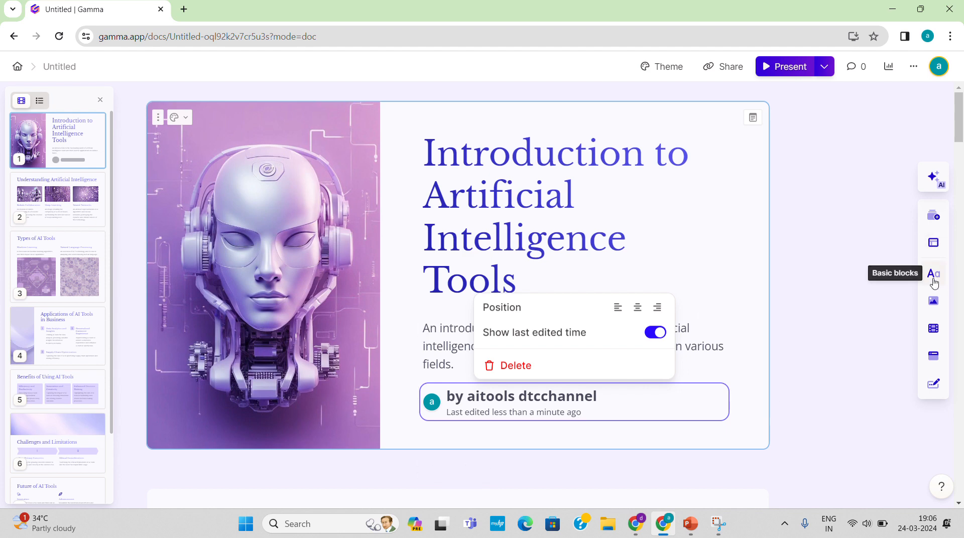
mouse_move(933, 281)
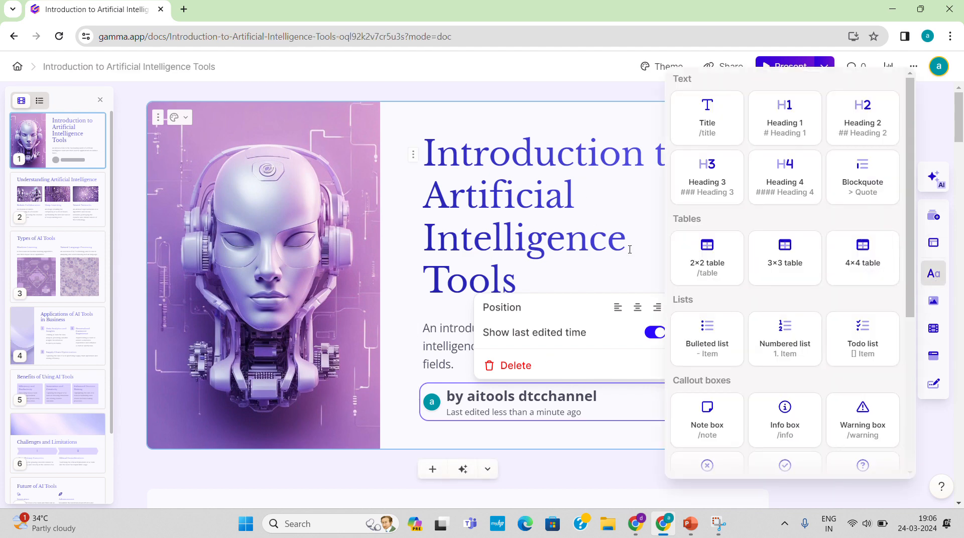
click(403, 93)
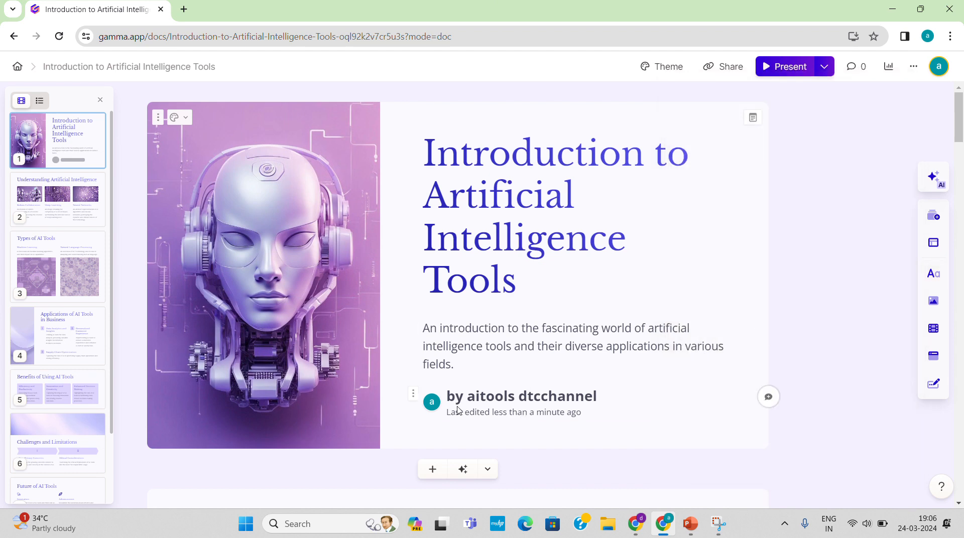
Remove the author byline with its last edited time from the title card, leaving no empty line beneath the introduction text
click(413, 395)
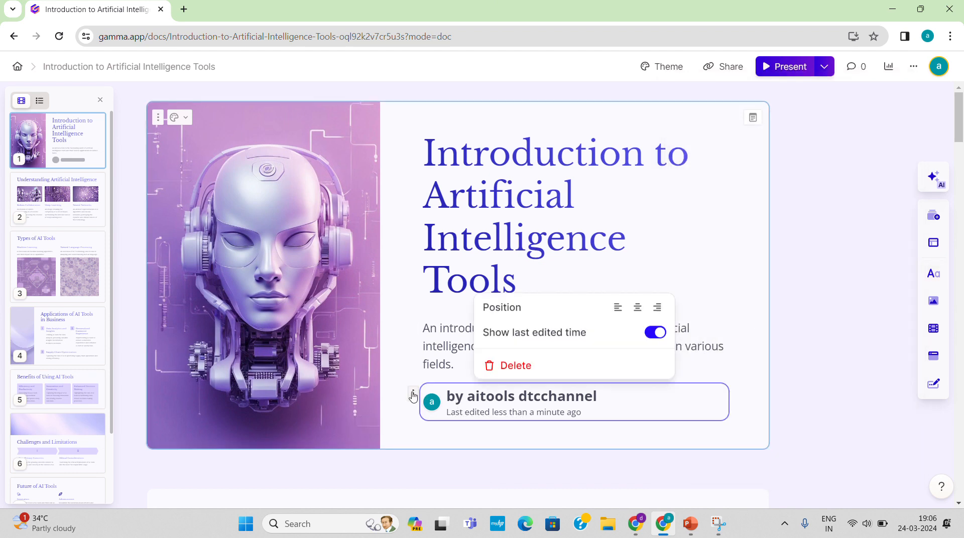
click(654, 333)
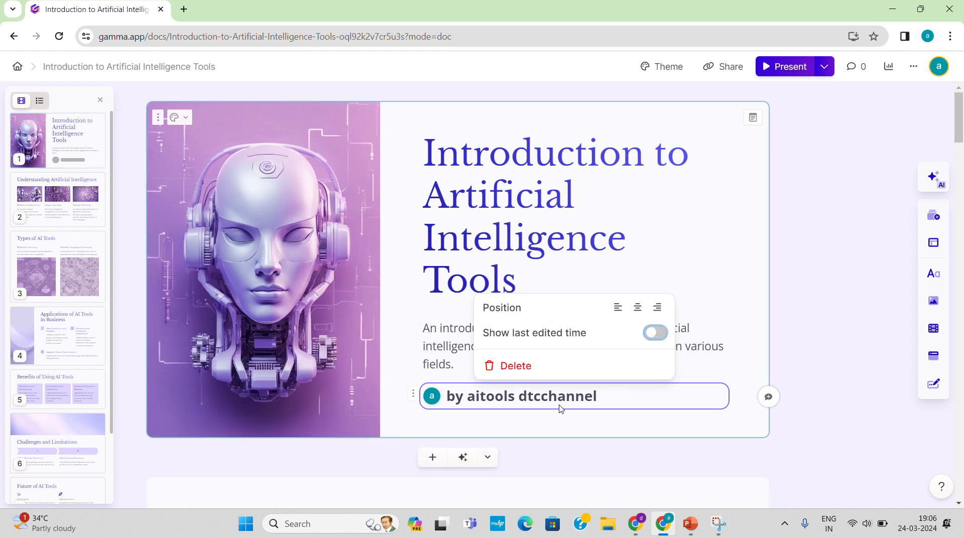
key(Delete)
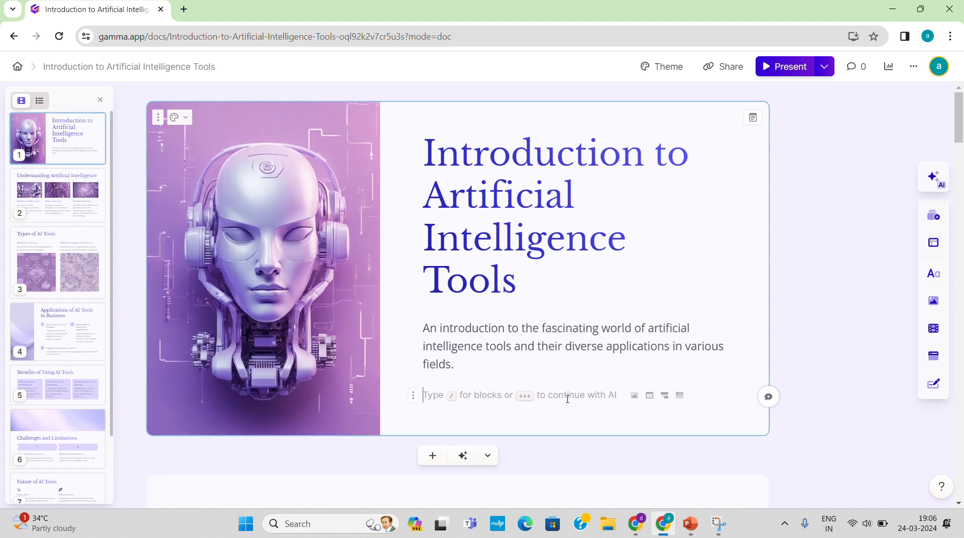
text(D)
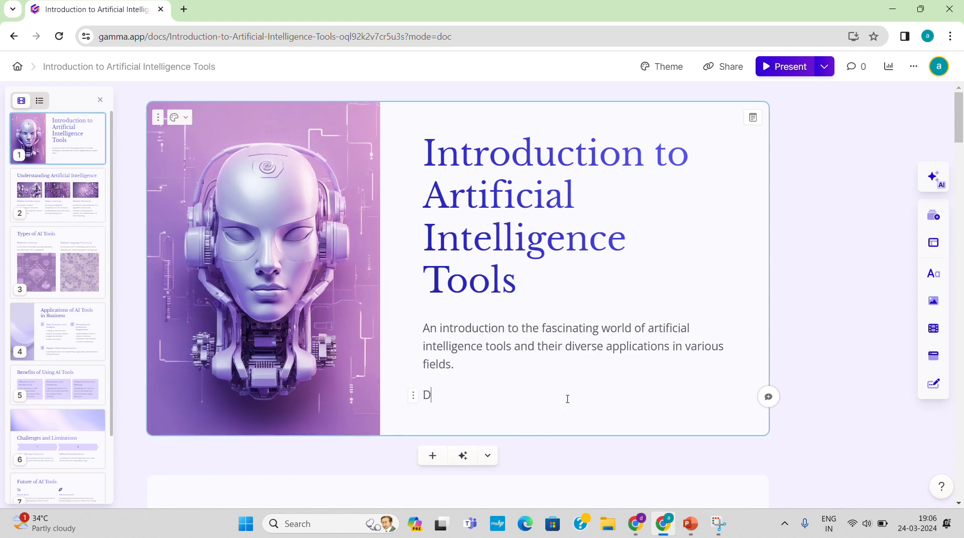
key(BackSpace)
key(BackSpace)
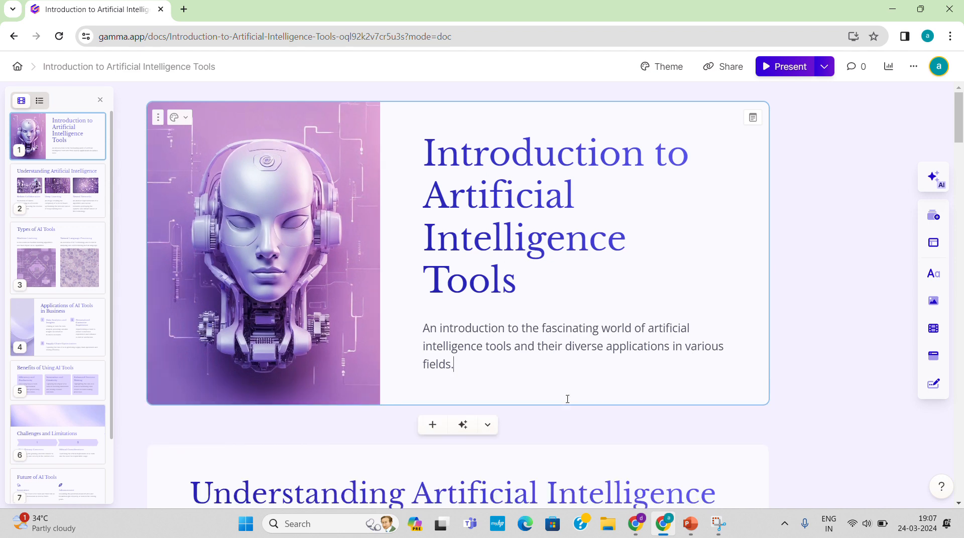
Look through the cards on understanding artificial intelligence and types of AI tools, down to the business applications card
drag(959, 138, 945, 98)
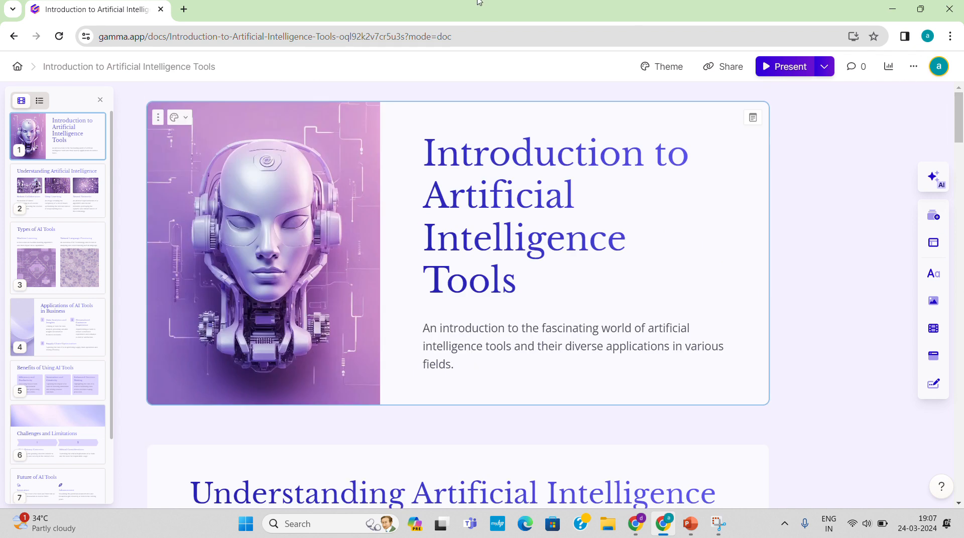
key(super+shift+s)
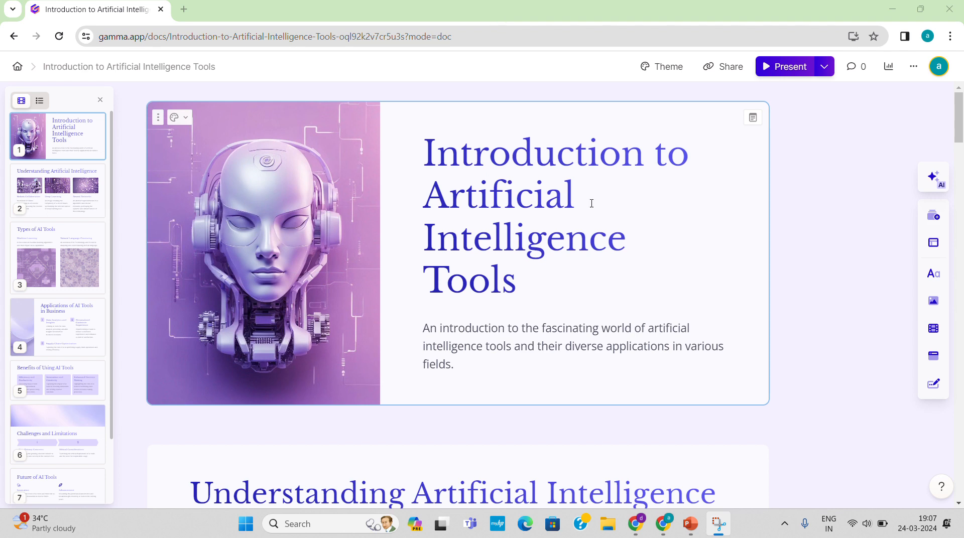
click(962, 172)
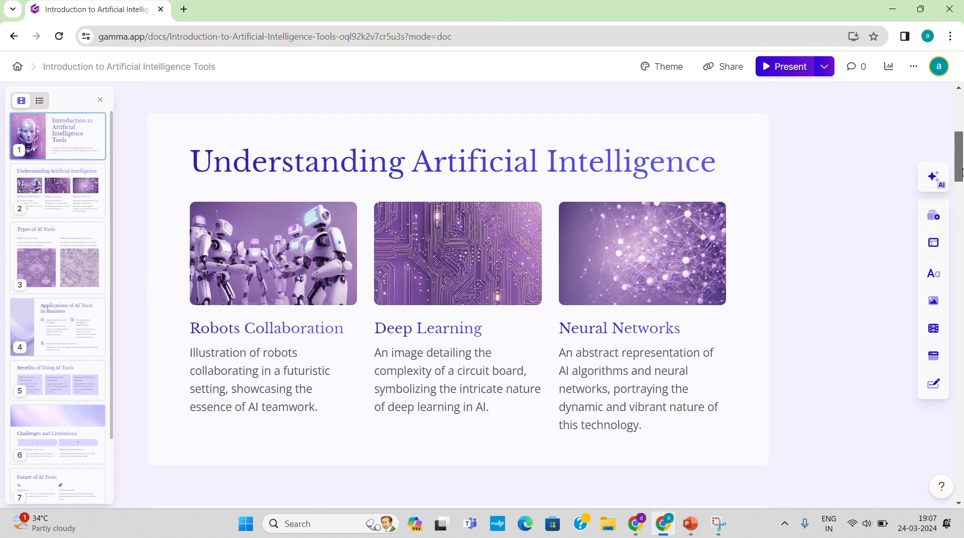
scroll(581, 262, down, 10)
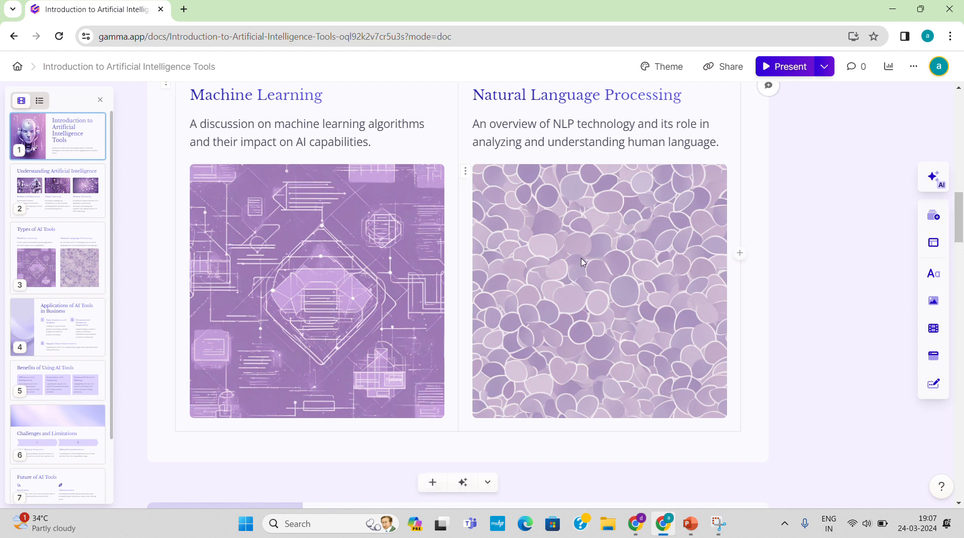
click(527, 309)
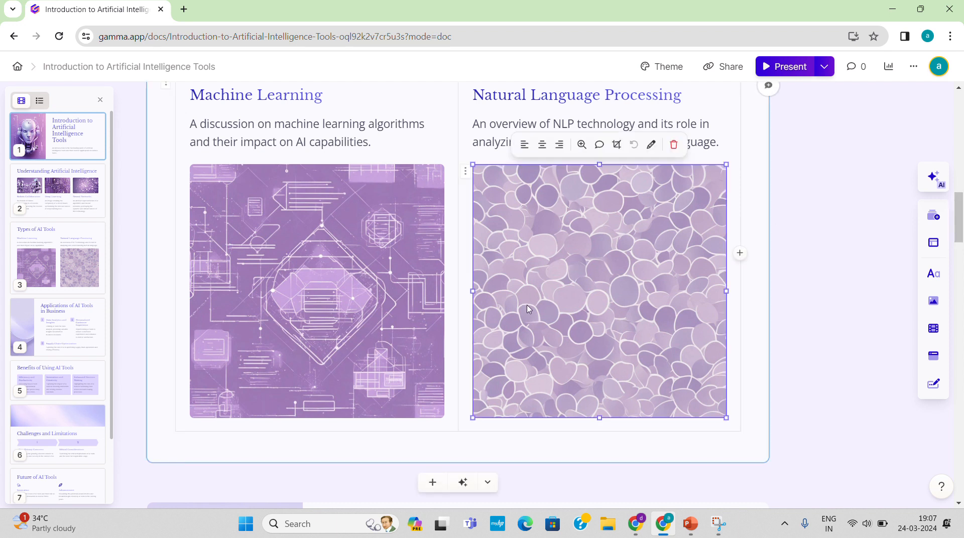
click(498, 19)
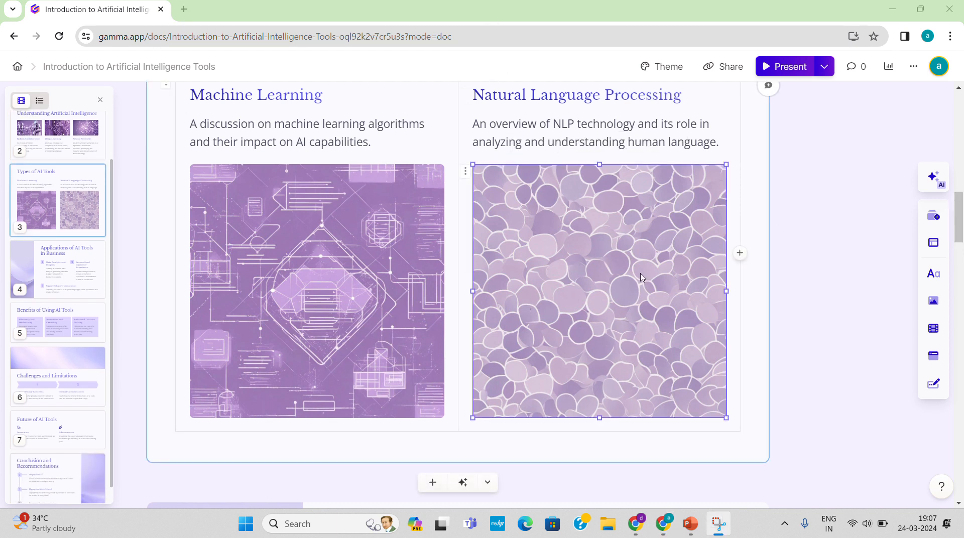
drag(963, 224, 960, 277)
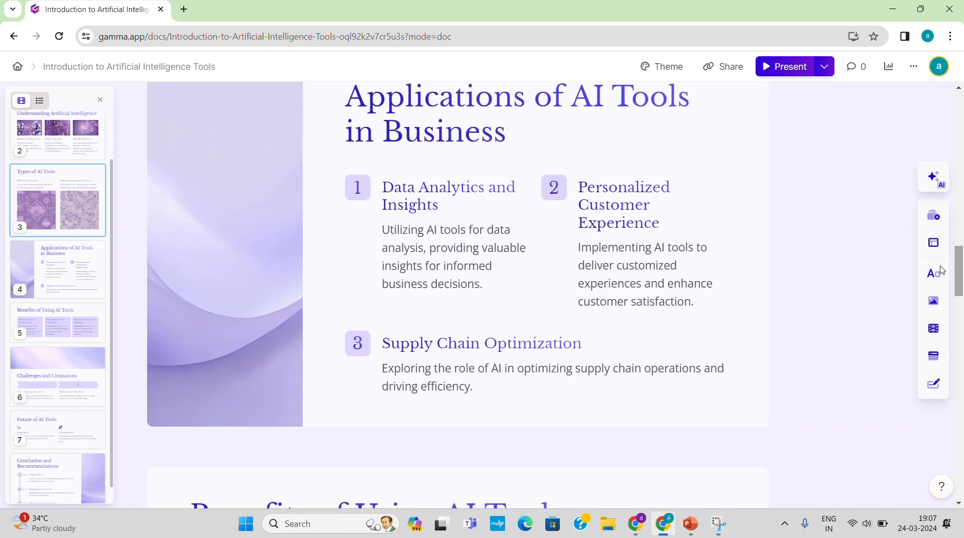
Replace the accent image on the "Applications of AI Tools in Business" card with a newly generated AI image, using Default style, Square and Fastest
click(199, 250)
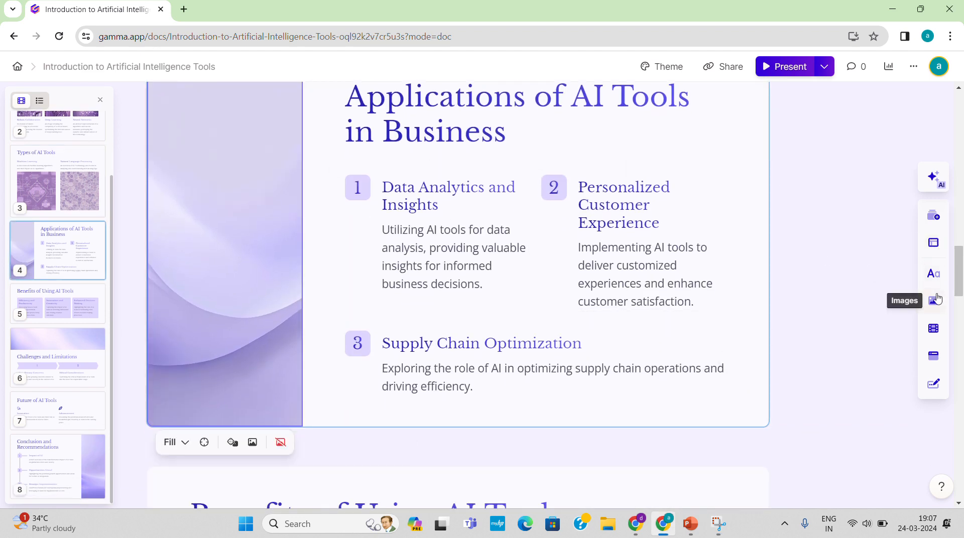
mouse_move(935, 301)
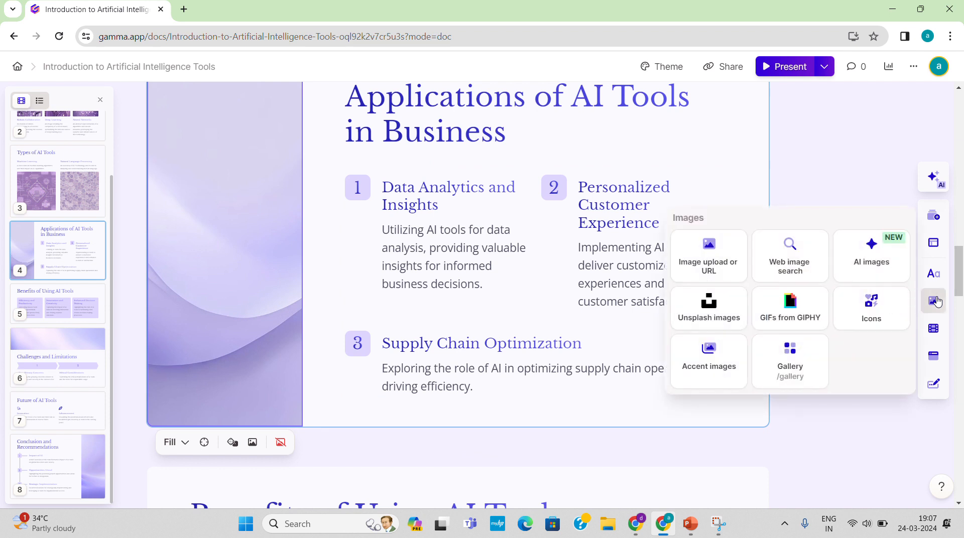
click(879, 269)
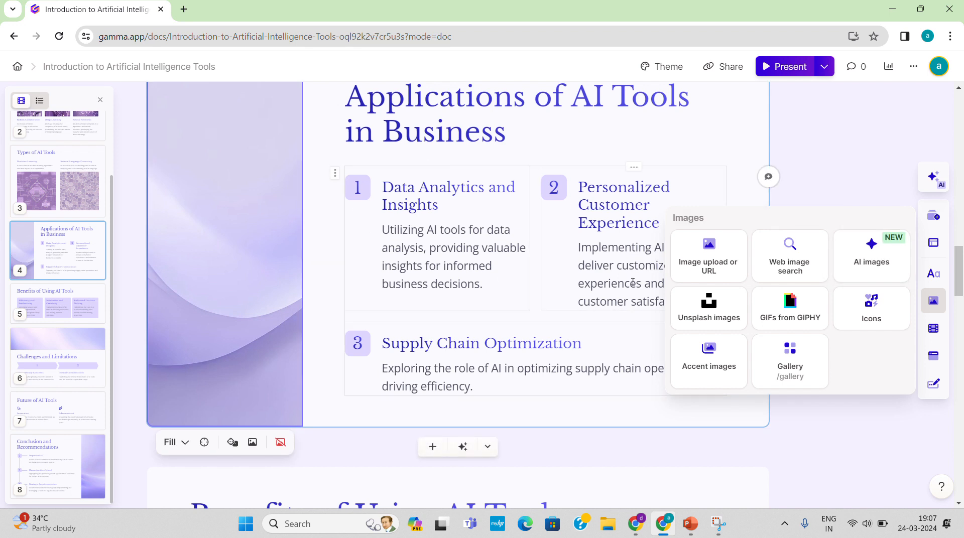
click(252, 443)
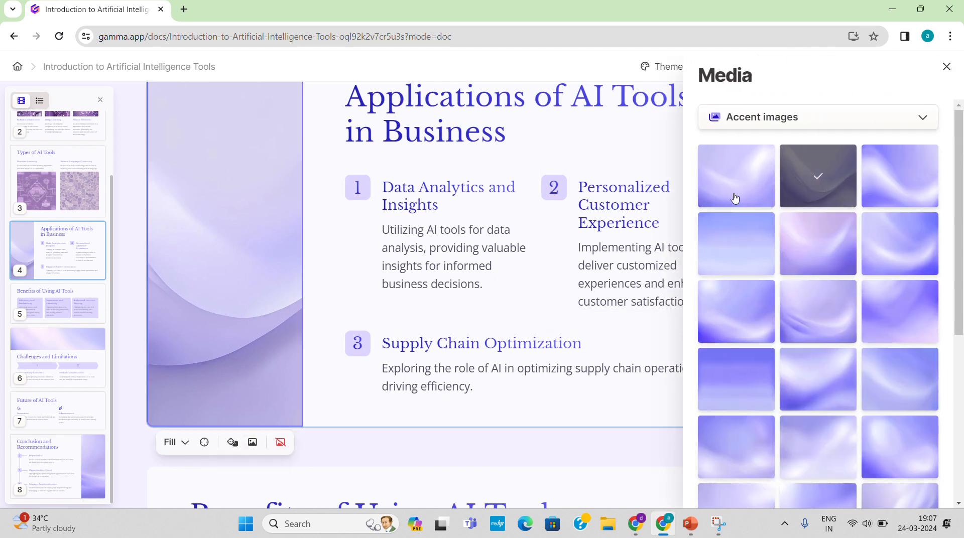
click(910, 112)
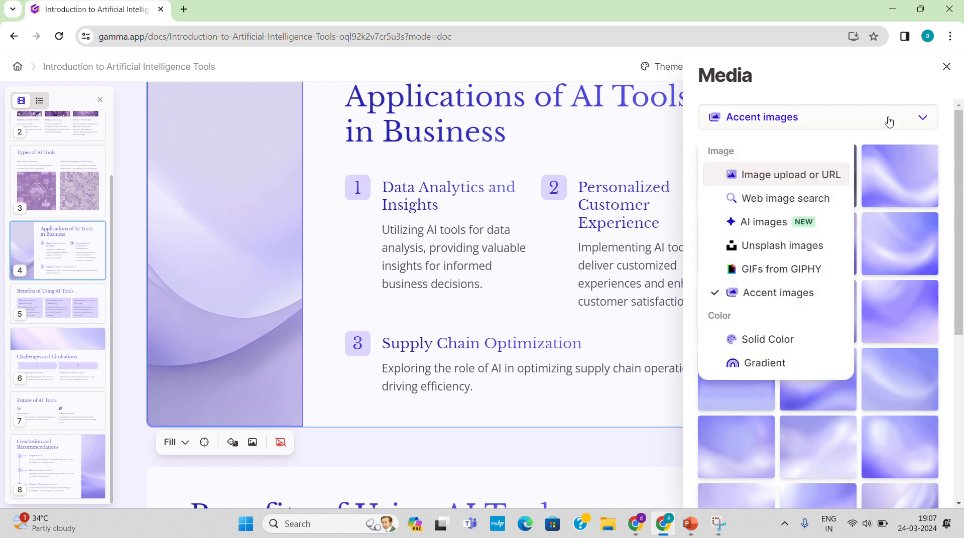
click(773, 225)
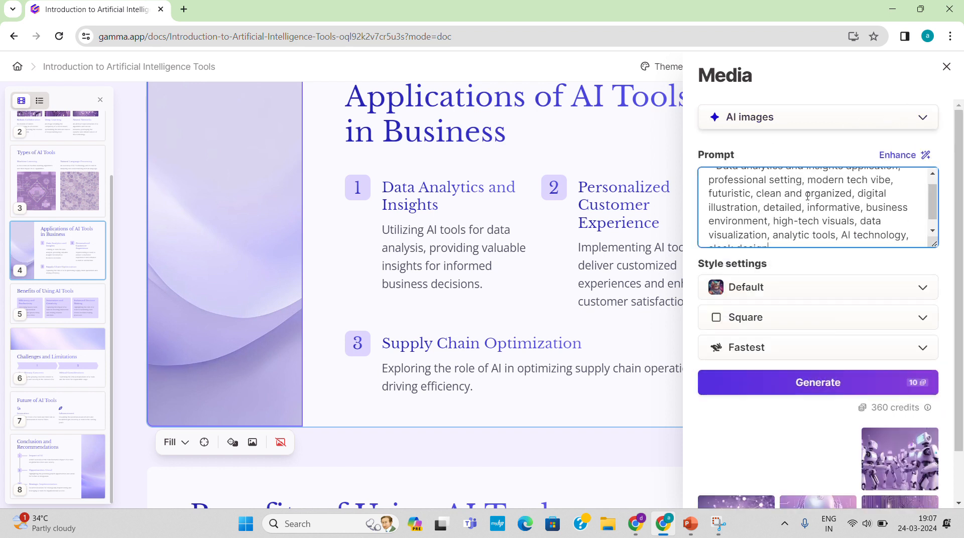
click(765, 380)
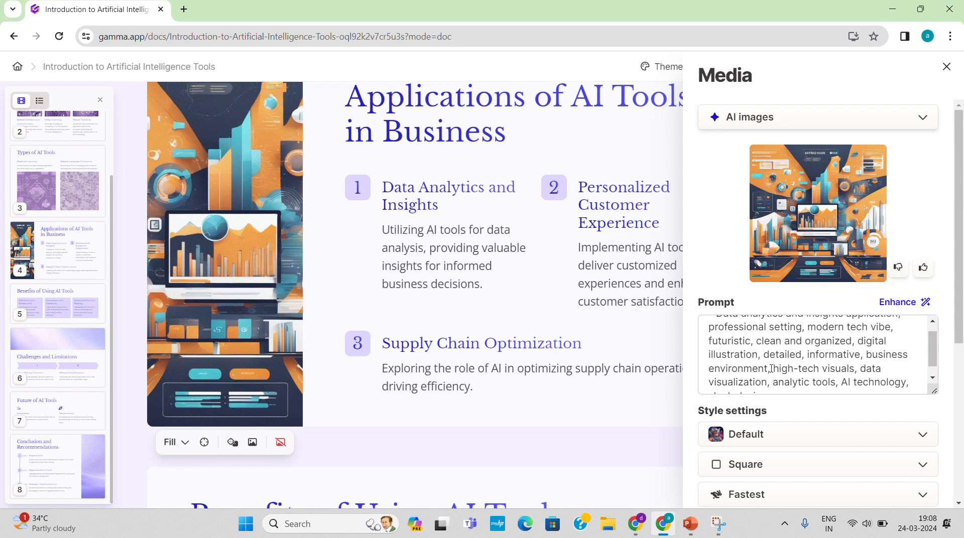
Swap the business applications card's accent image for the previously generated picture of robots working together and review its prompt
drag(957, 254, 962, 445)
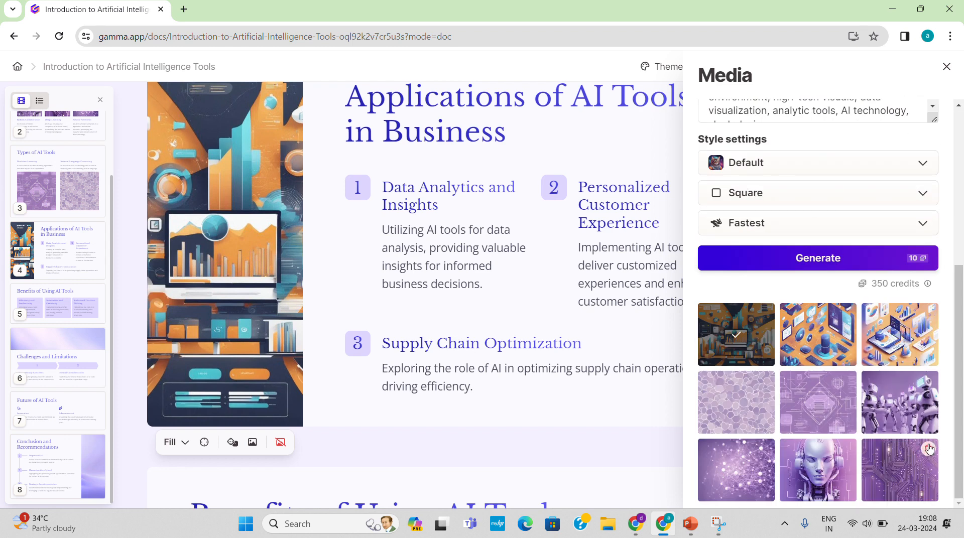
click(914, 419)
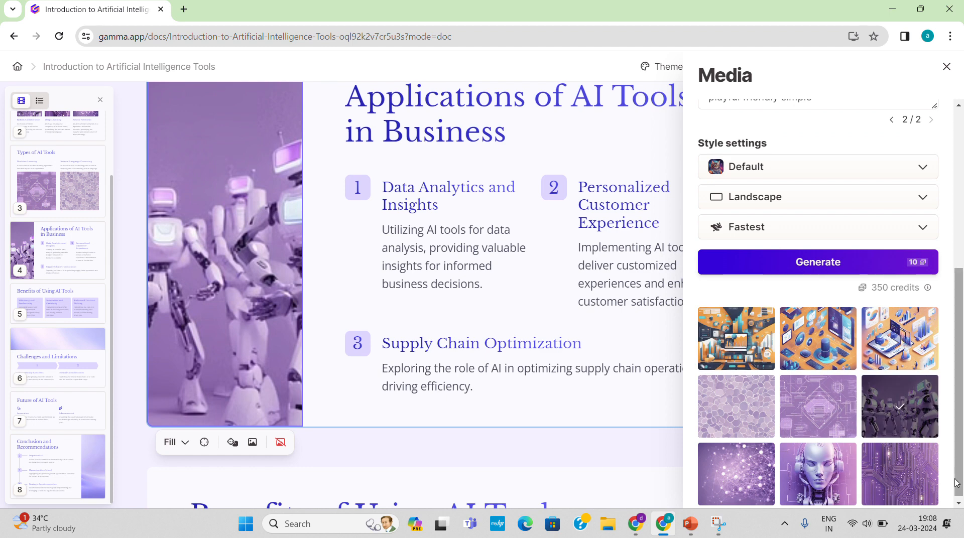
click(958, 503)
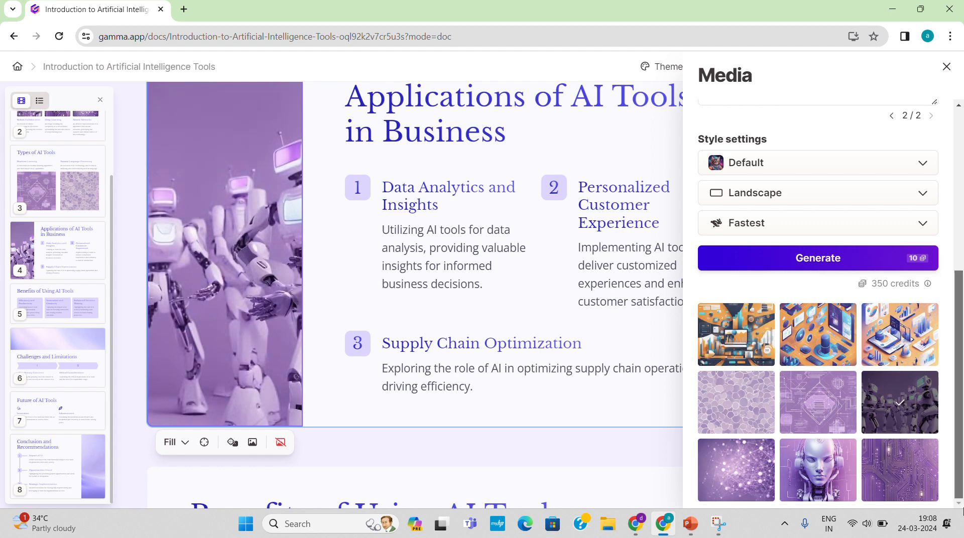
scroll(931, 412, up, 3)
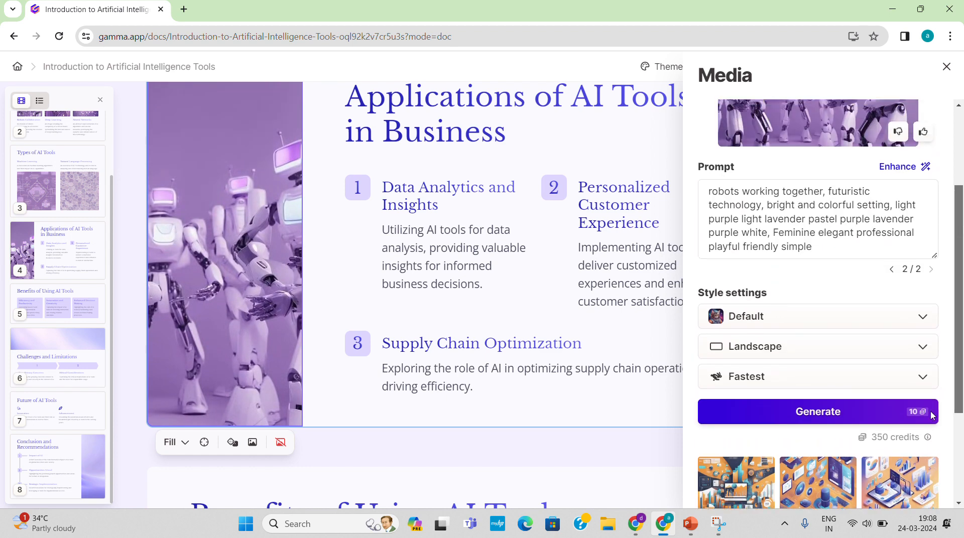
scroll(932, 412, up, 3)
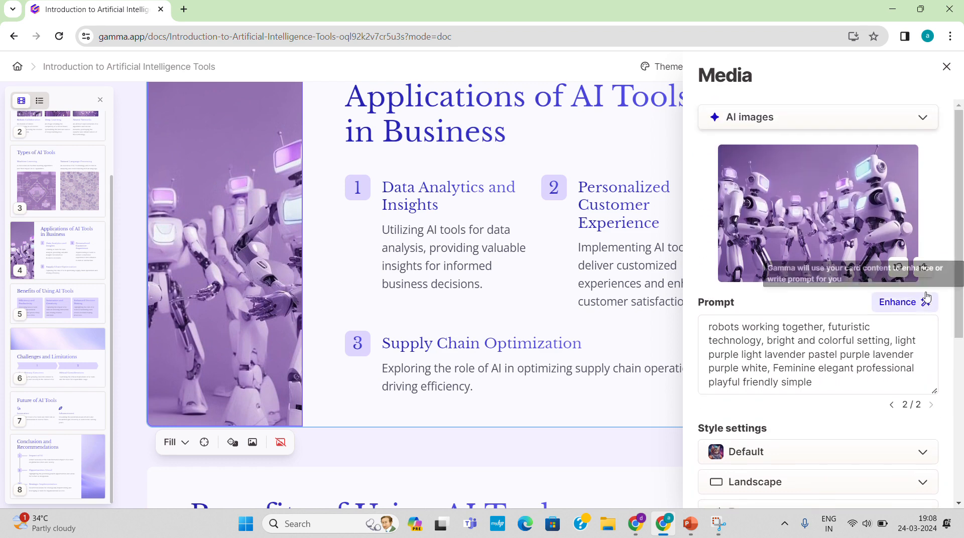
Replace the accent image on the "Challenges and Limitations" card with an AI image generated from the suggested prompt, using Default, Square and Fastest
click(947, 67)
drag(962, 265, 962, 332)
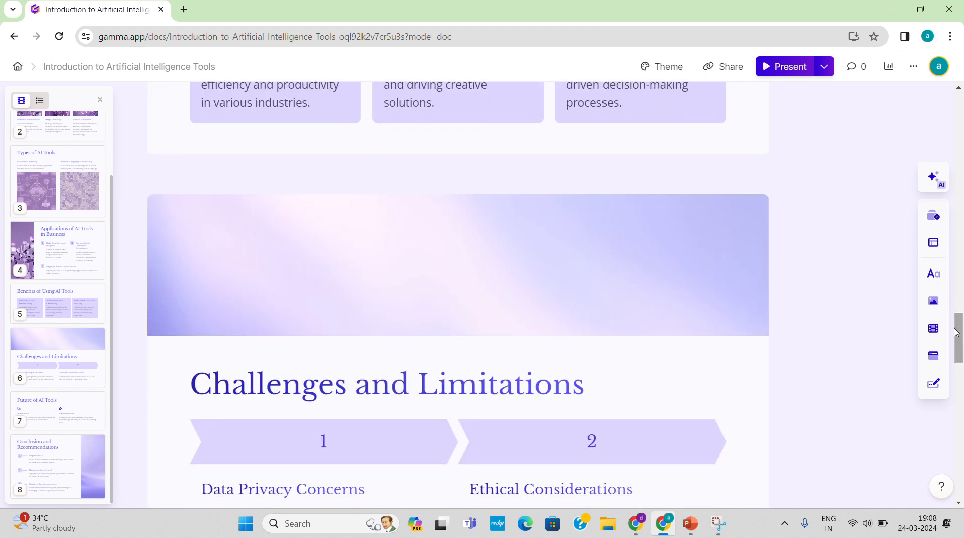
click(524, 302)
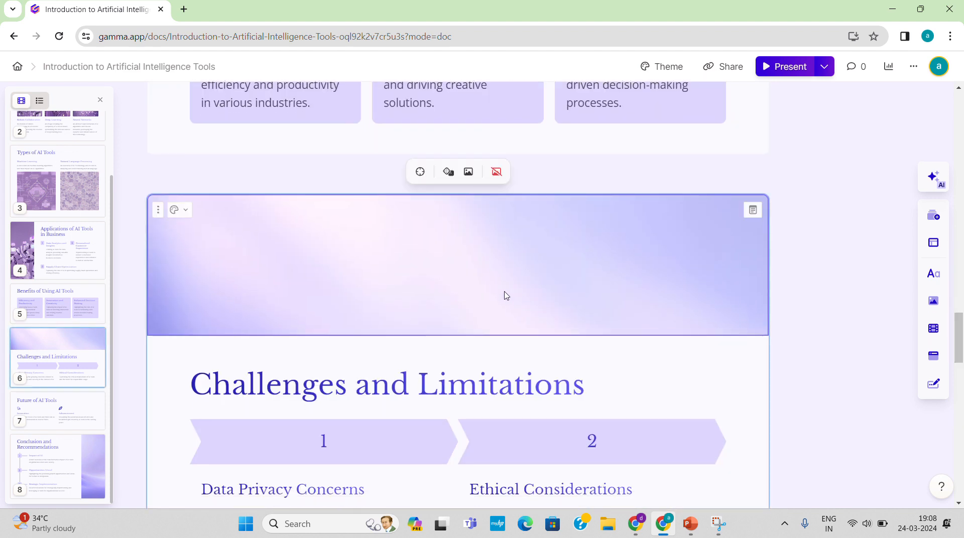
click(469, 172)
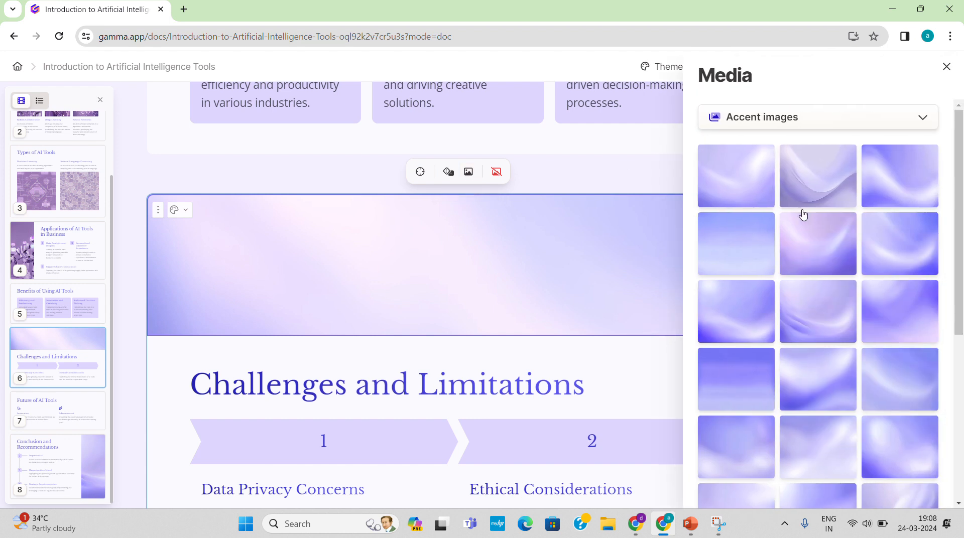
click(842, 119)
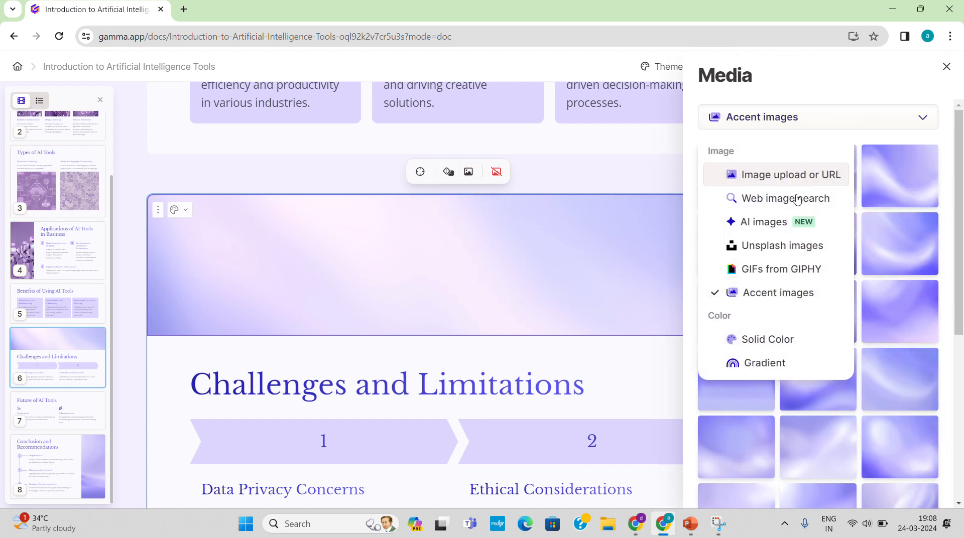
click(777, 234)
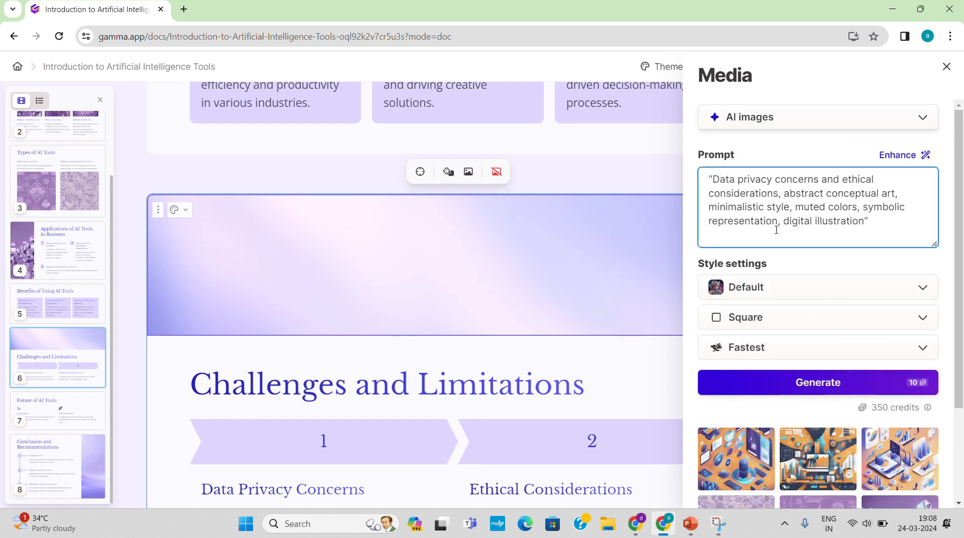
click(848, 390)
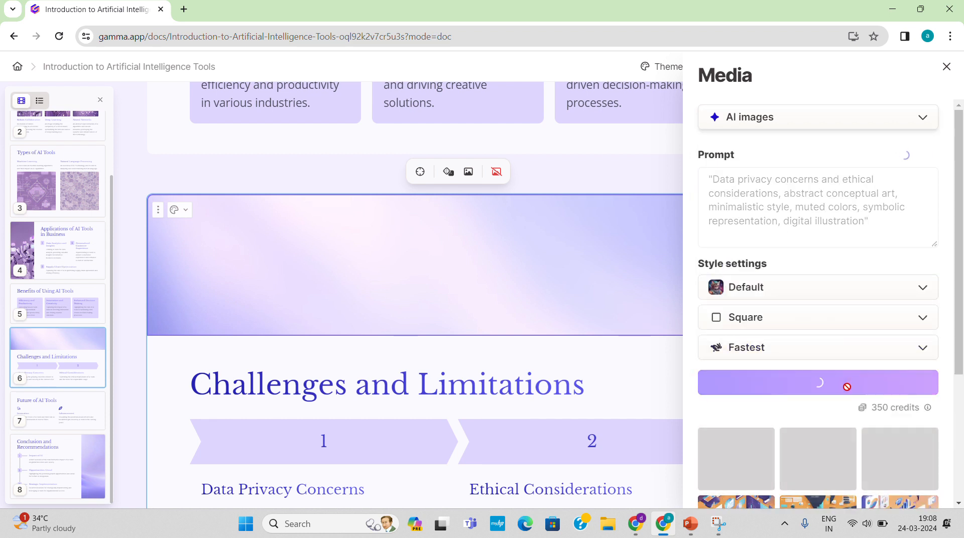
scroll(962, 492, down, 4)
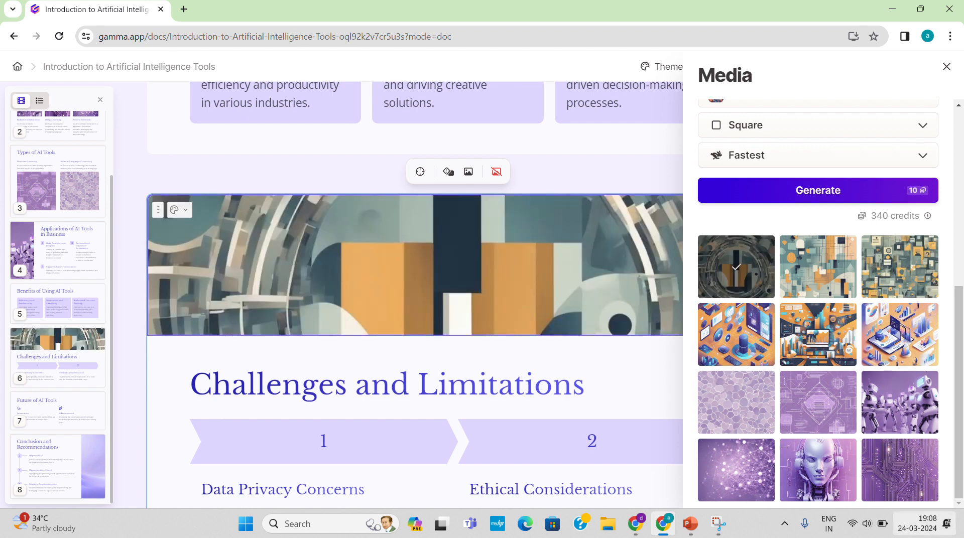
Try earlier generated pictures as the challenges card's accent image: the orange-blue isometric devices, the purple hexagon diagram and the robots working together
click(880, 350)
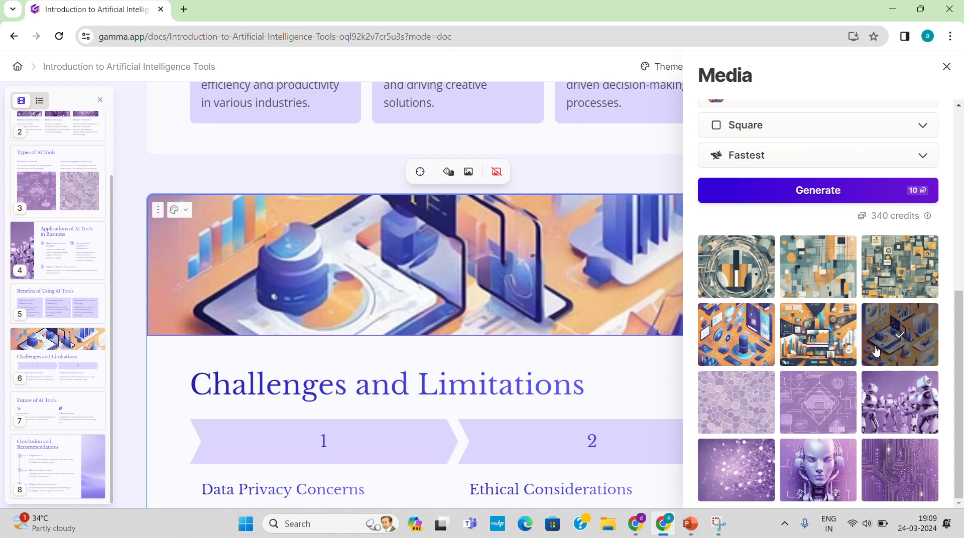
click(807, 403)
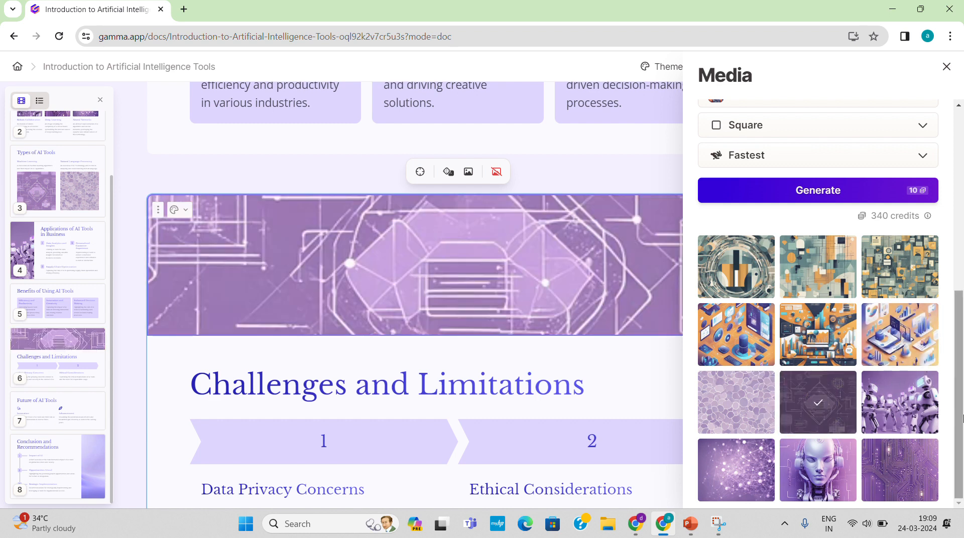
click(898, 423)
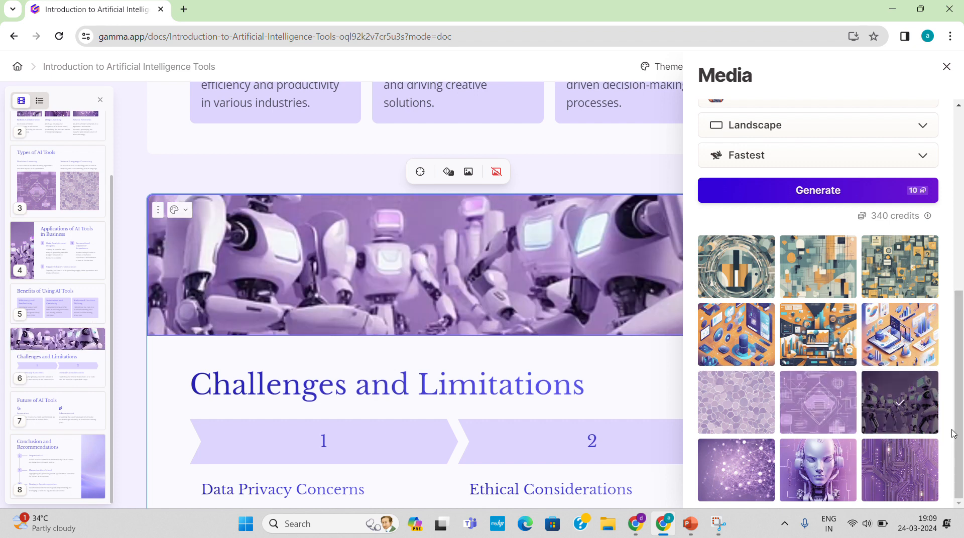
Generate new images from the "robots working together" prompt in Texture style, Landscape and Fastest, and apply the close-up of white robots
drag(962, 458, 962, 352)
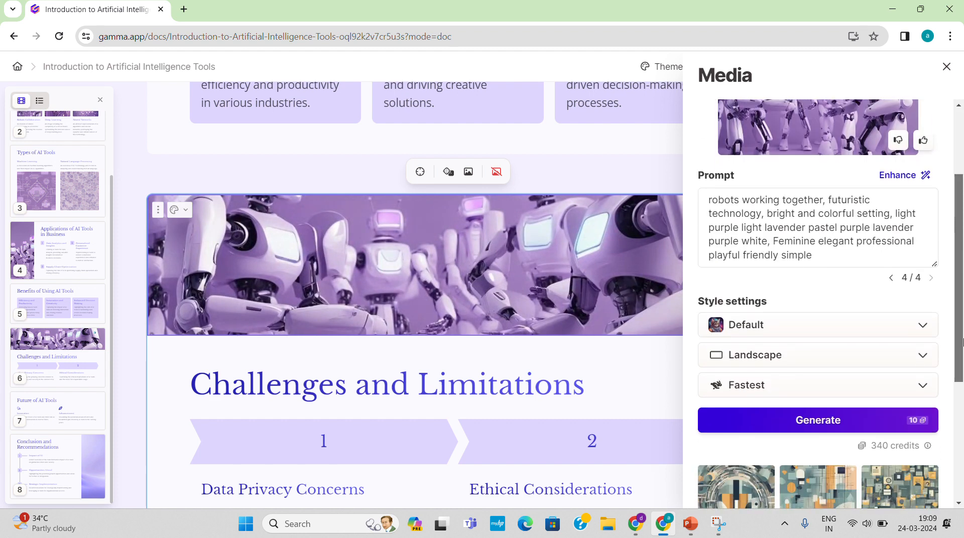
click(905, 323)
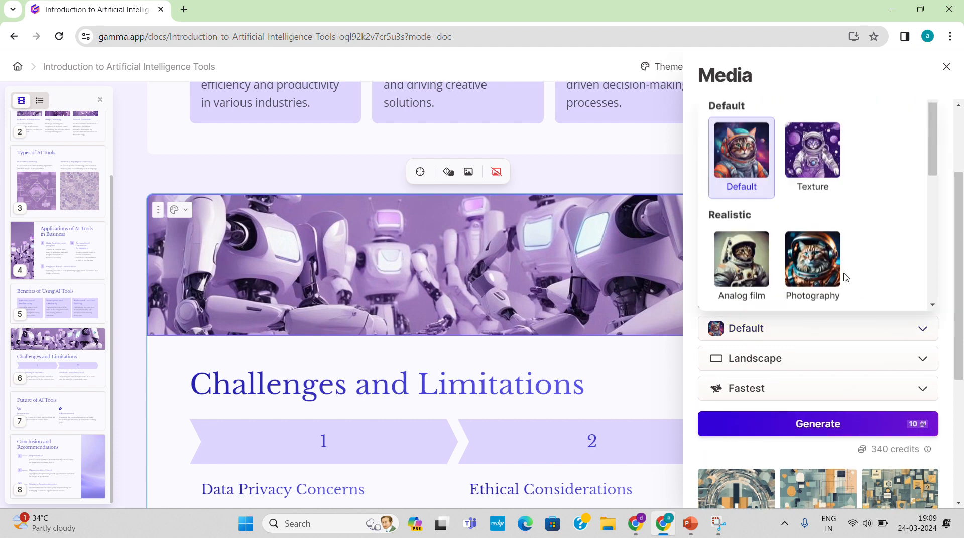
click(821, 184)
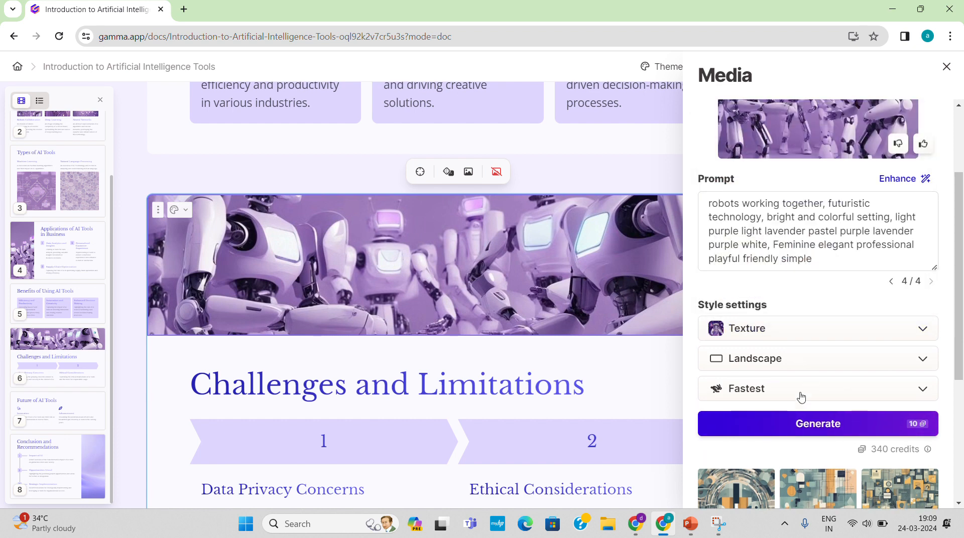
click(822, 367)
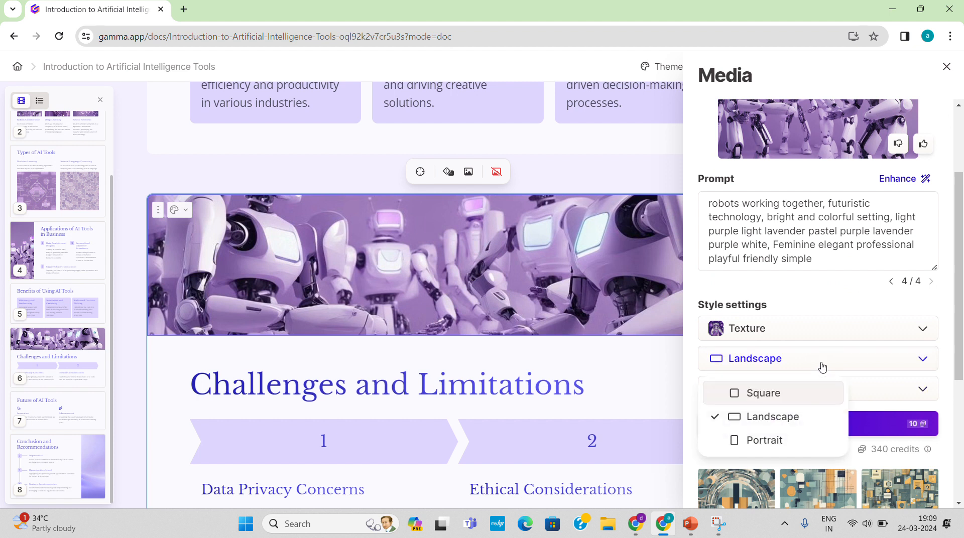
click(890, 431)
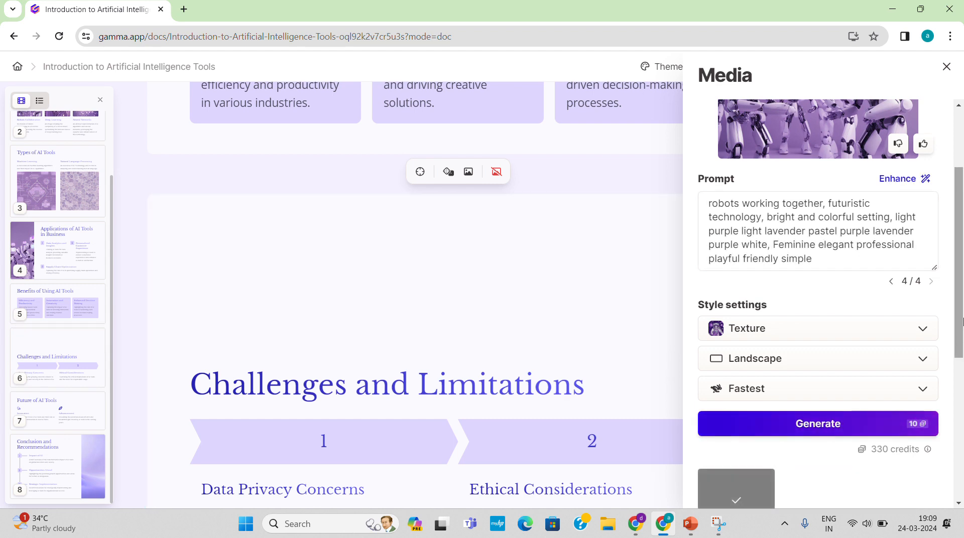
scroll(891, 427, down, 4)
scroll(891, 427, down, 2)
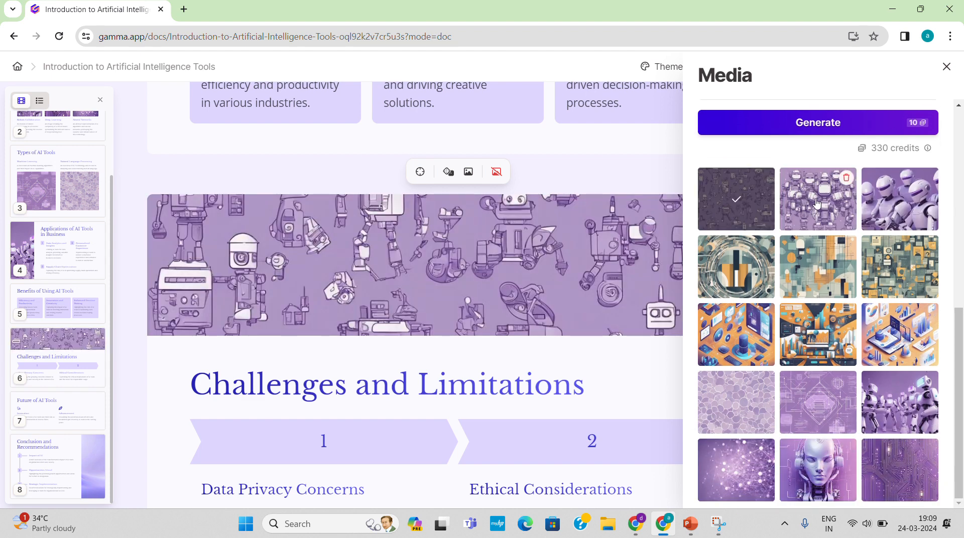
click(879, 216)
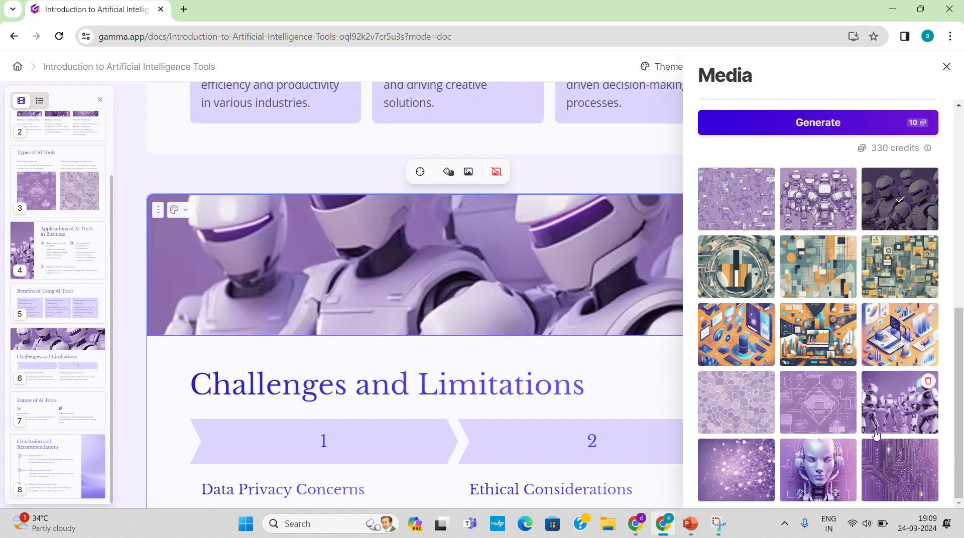
Try the robot face, circuit board, hexagon diagram and glowing network pictures as the challenges card's accent image
click(927, 385)
click(819, 480)
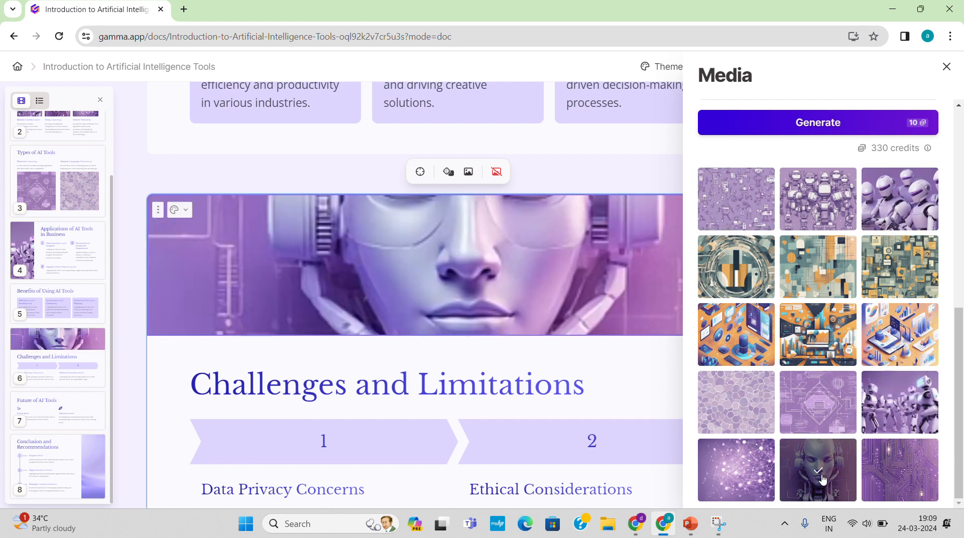
click(899, 483)
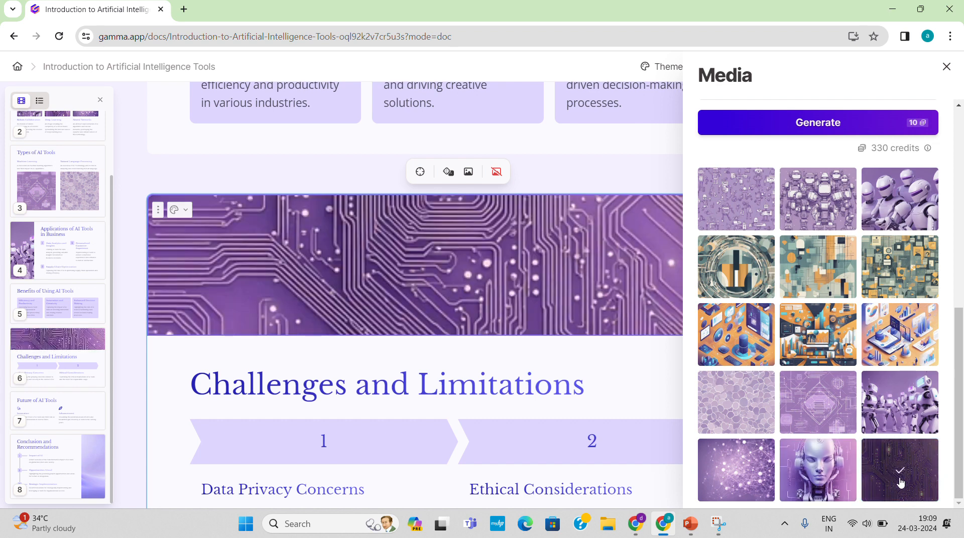
click(798, 411)
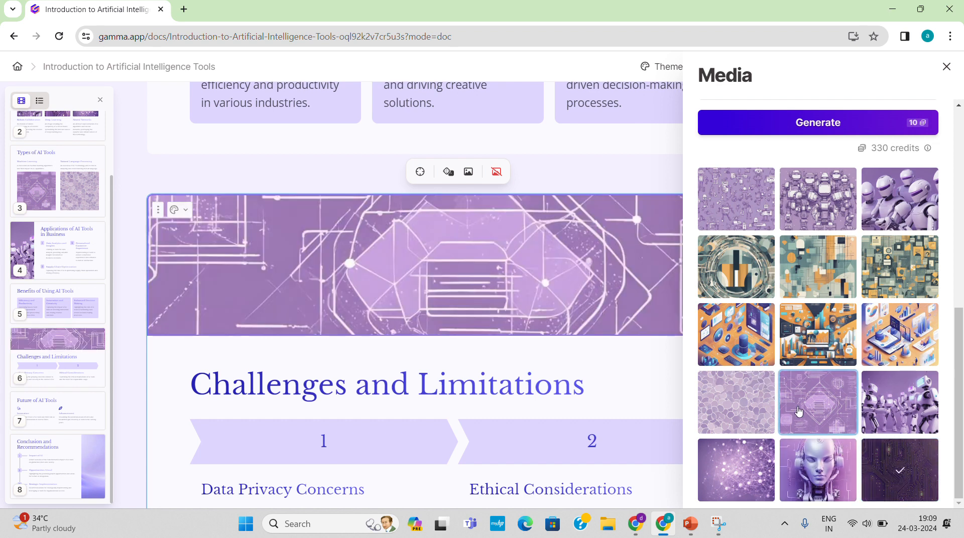
click(894, 409)
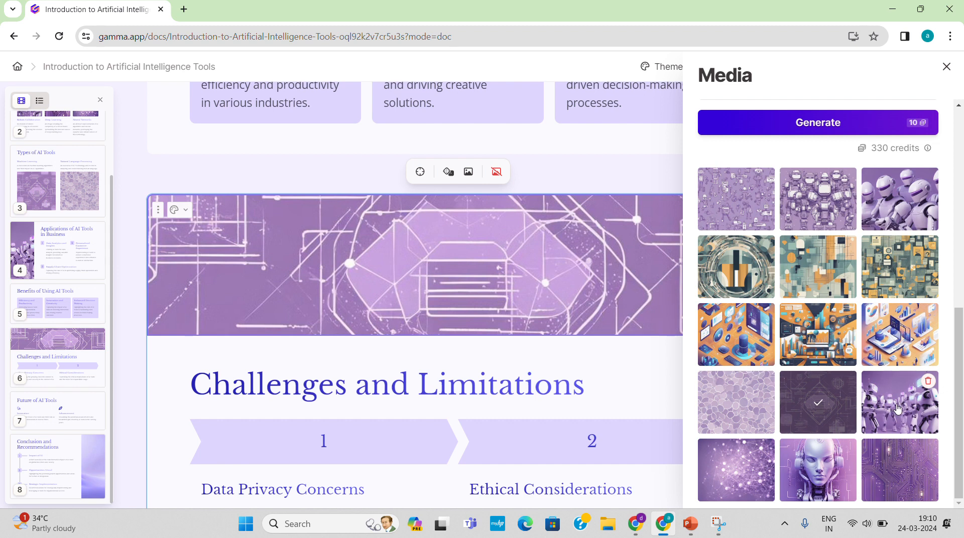
click(724, 482)
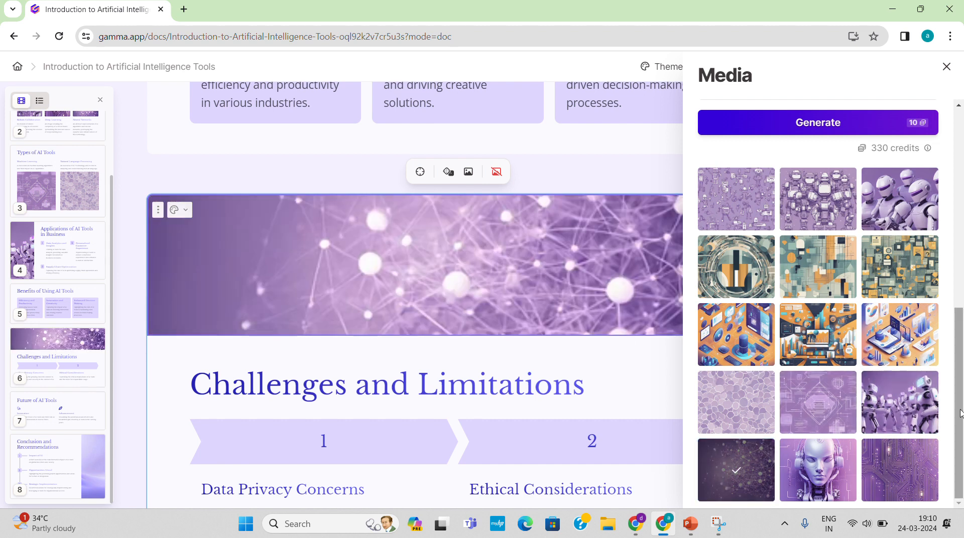
Compare the two Texture-style robot pictures on the challenges card, apply the close-up of white robots and close the media settings
drag(960, 413, 962, 358)
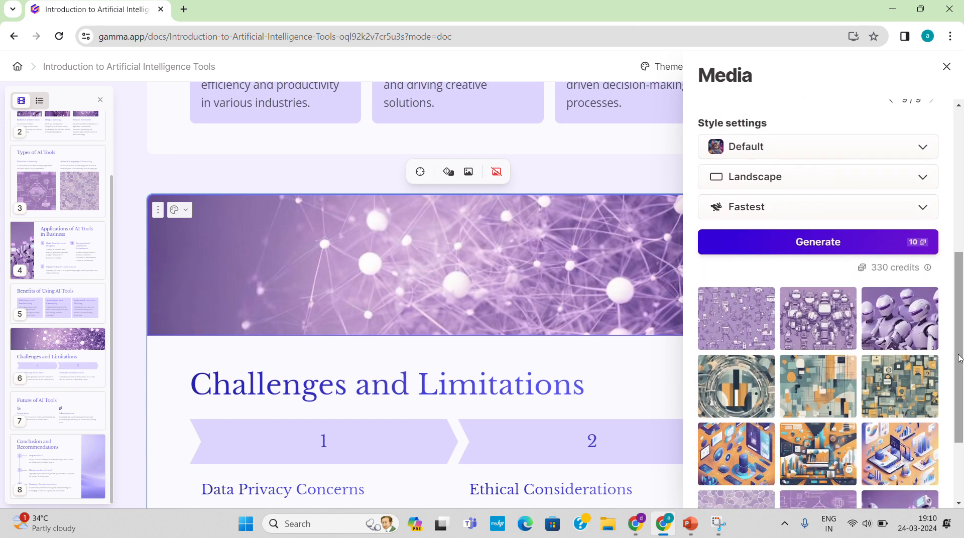
click(806, 324)
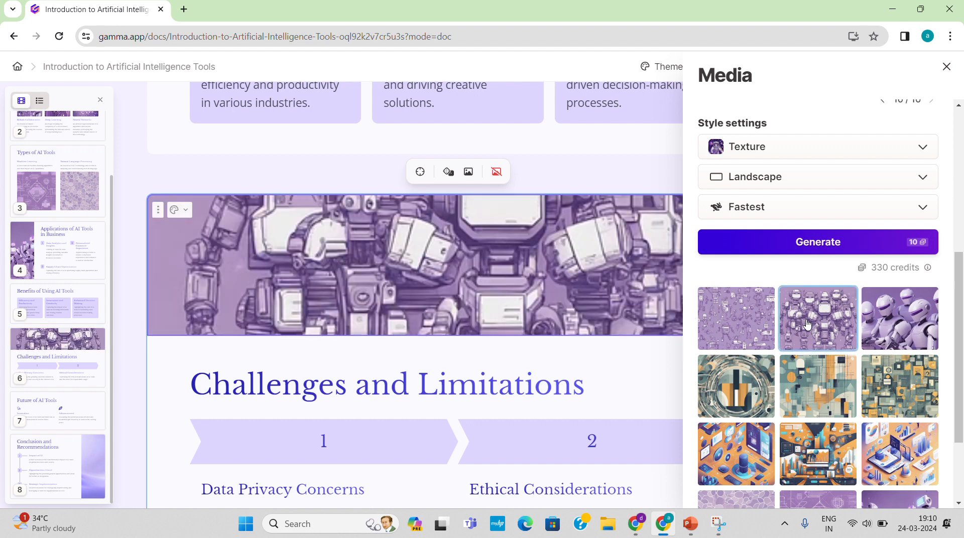
click(881, 336)
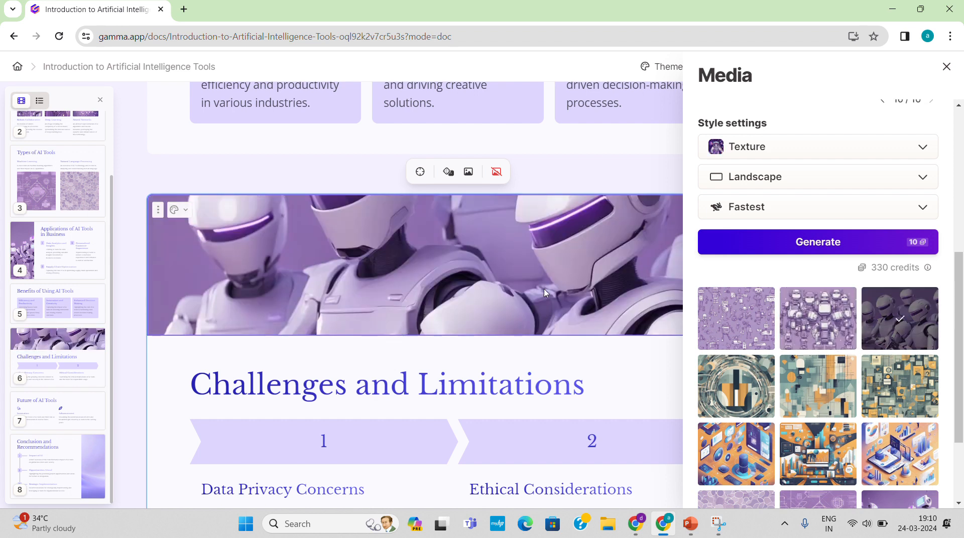
key(Escape)
key(Escape)
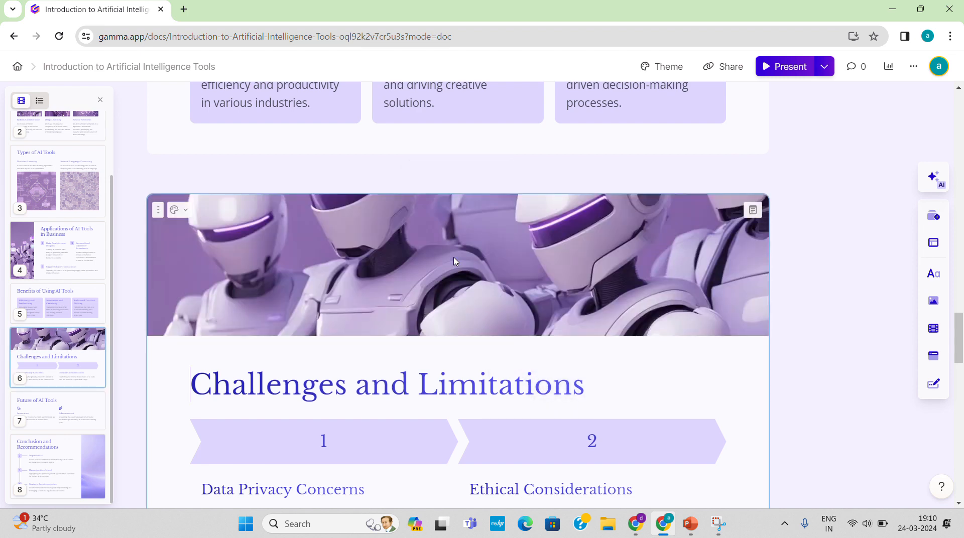
Remove the robot picture from the "Challenges and Limitations" card and fill its accent area with a shuffled purple gradient image
click(156, 210)
click(442, 305)
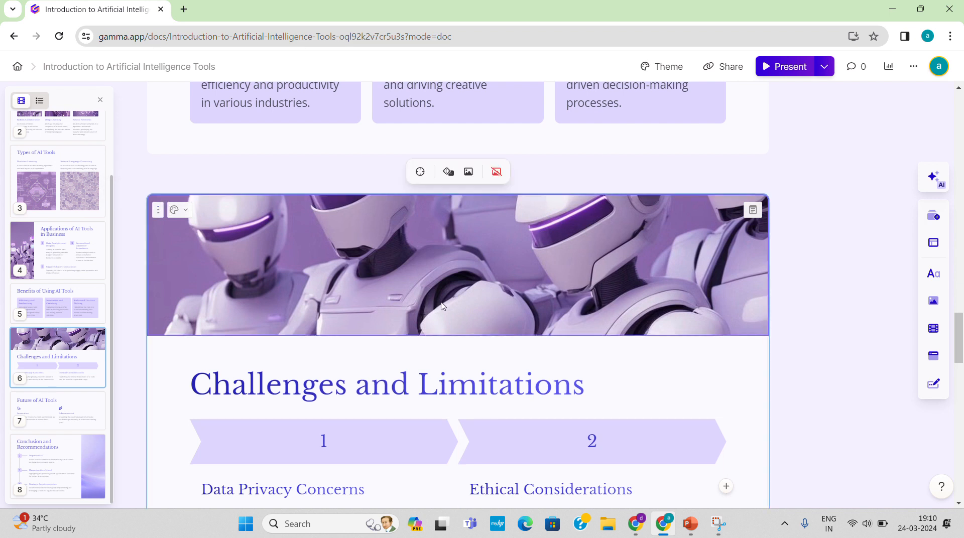
click(496, 172)
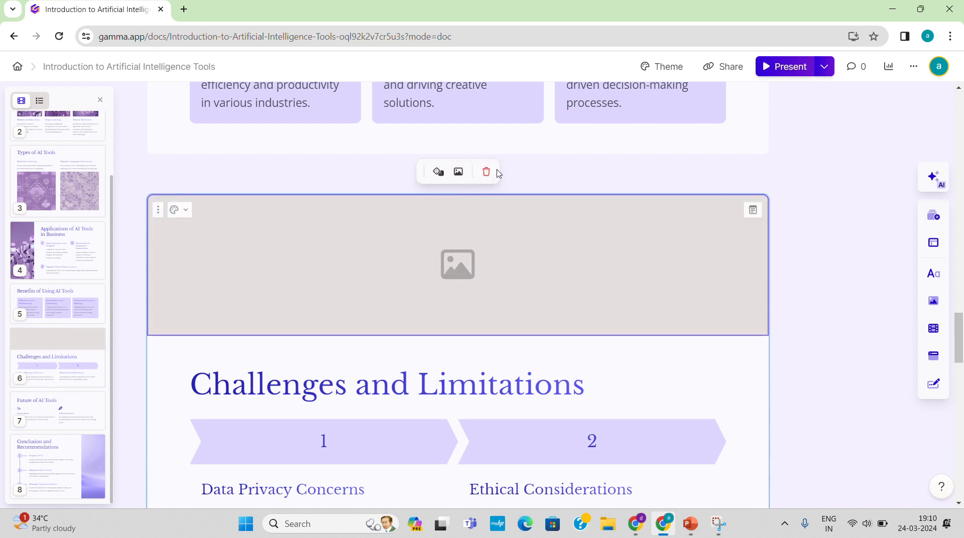
click(439, 172)
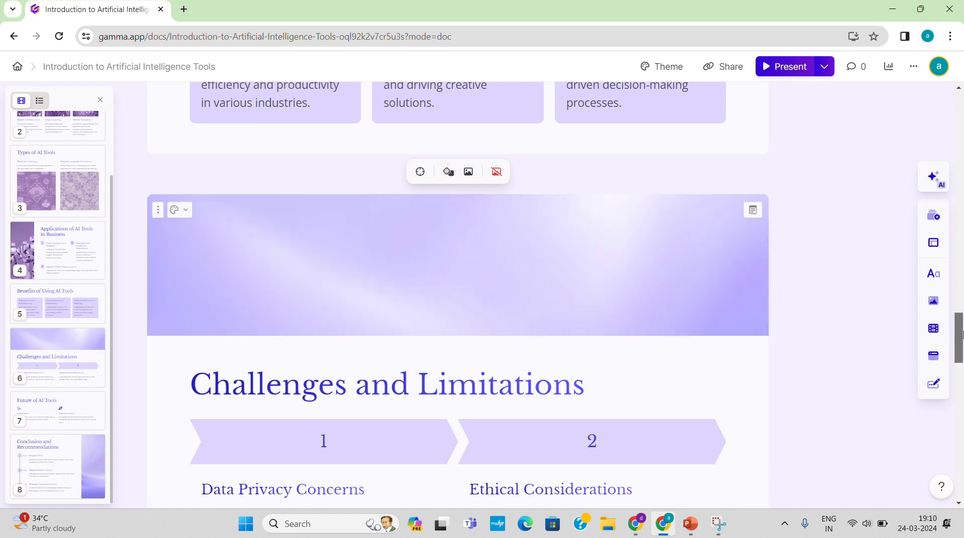
Look over the cards down to "Conclusion and Recommendations" and view the options for starting the presentation
drag(959, 337, 957, 412)
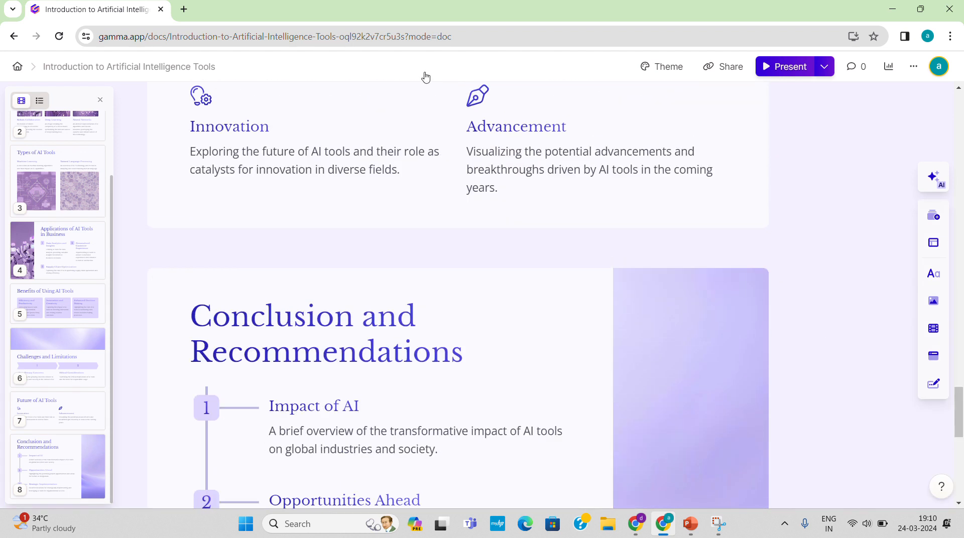
click(496, 20)
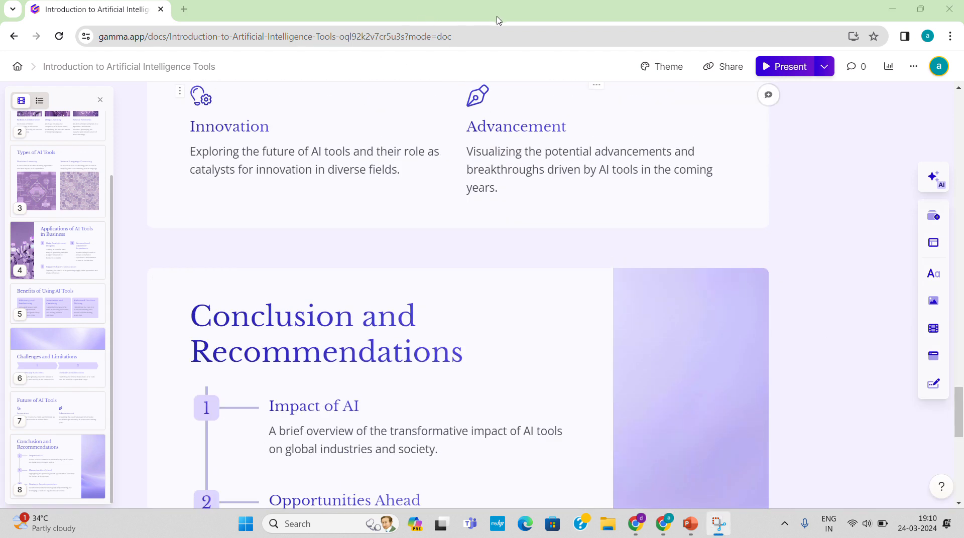
click(825, 68)
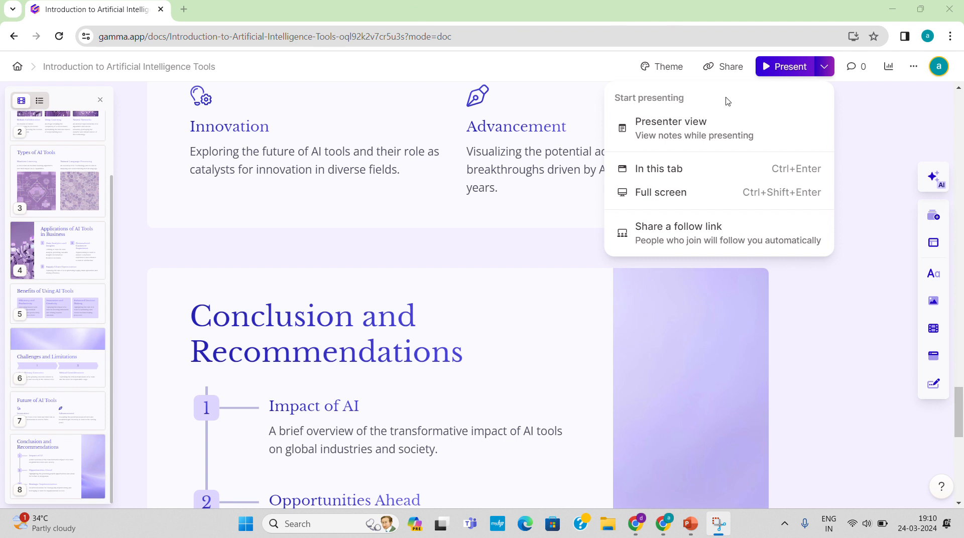
Open the presentation's export options for downloading a static copy as PDF or PowerPoint
click(911, 68)
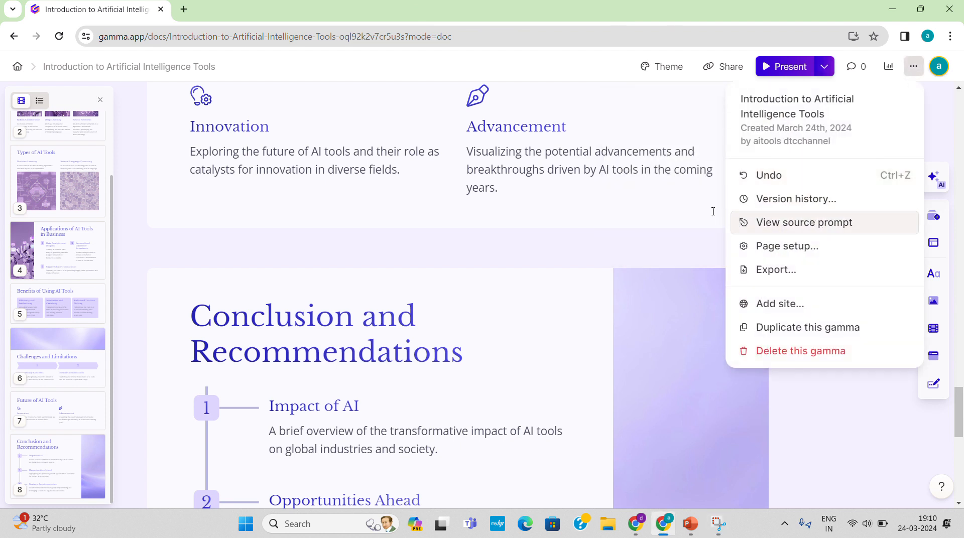
click(766, 273)
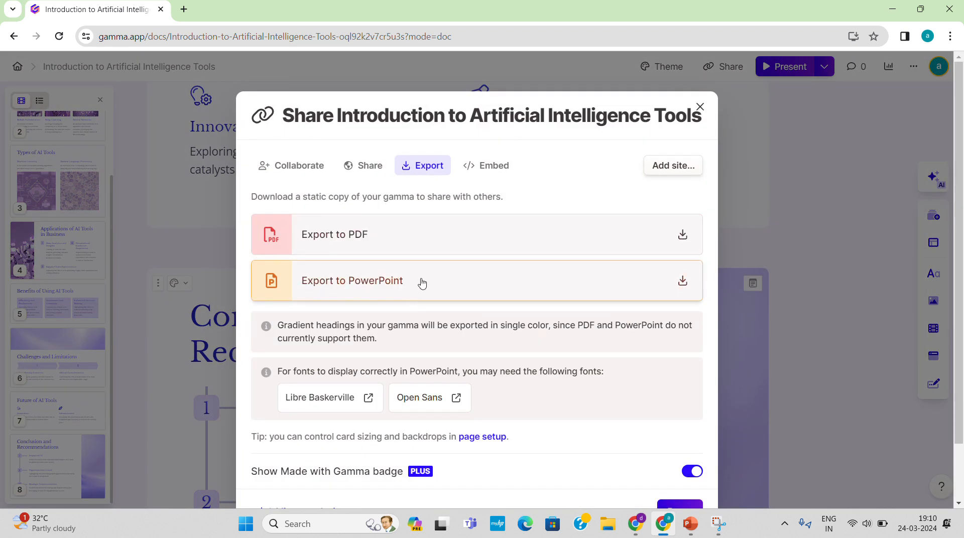
key(super+shift+s)
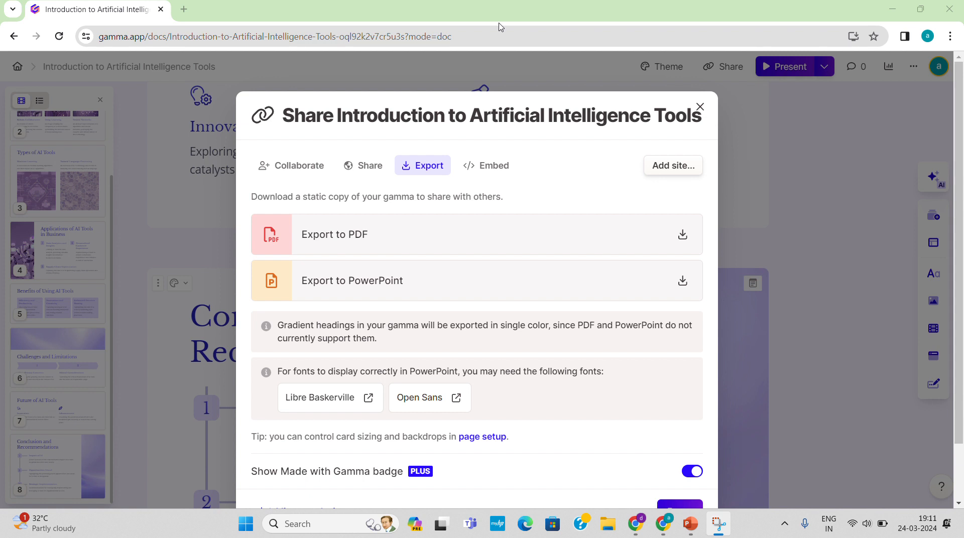
Export the presentation as a PowerPoint file and open the downloaded Introduction-to-Artificial-Intelligence-Tools.pptx in PowerPoint with editing enabled
click(411, 284)
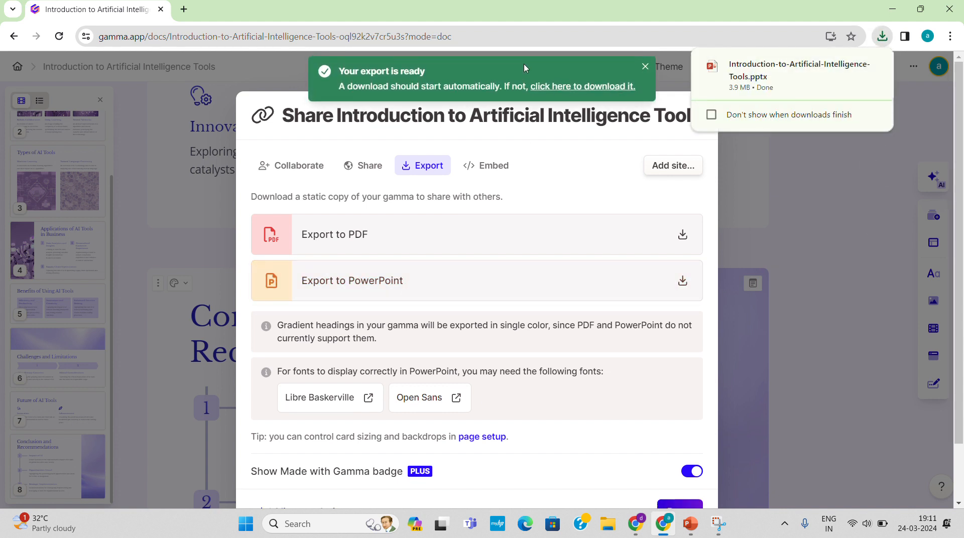
key(super+shift+s)
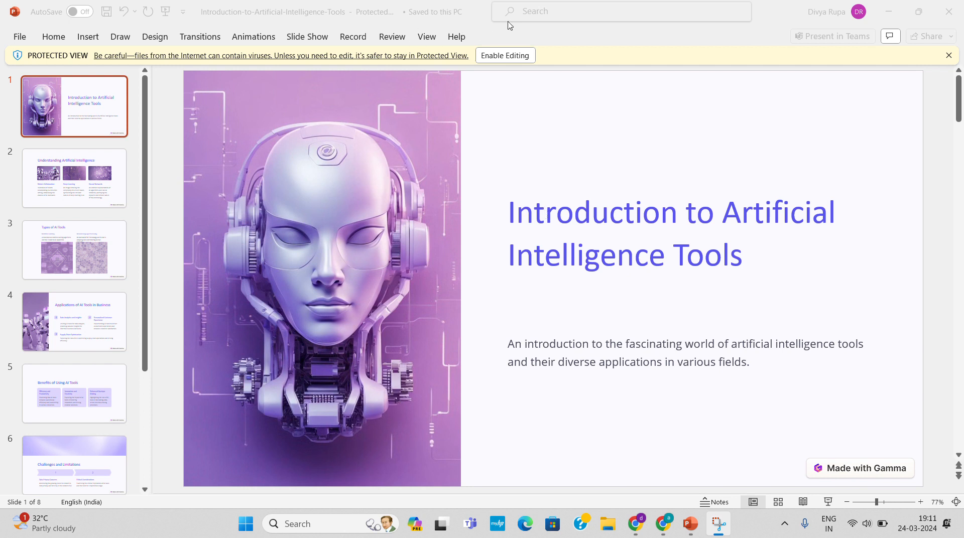
click(511, 60)
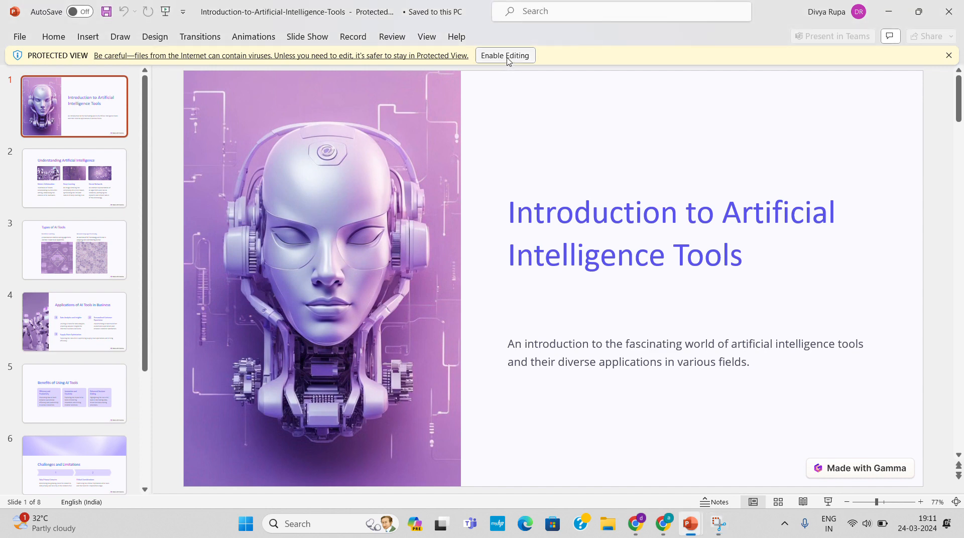
click(506, 56)
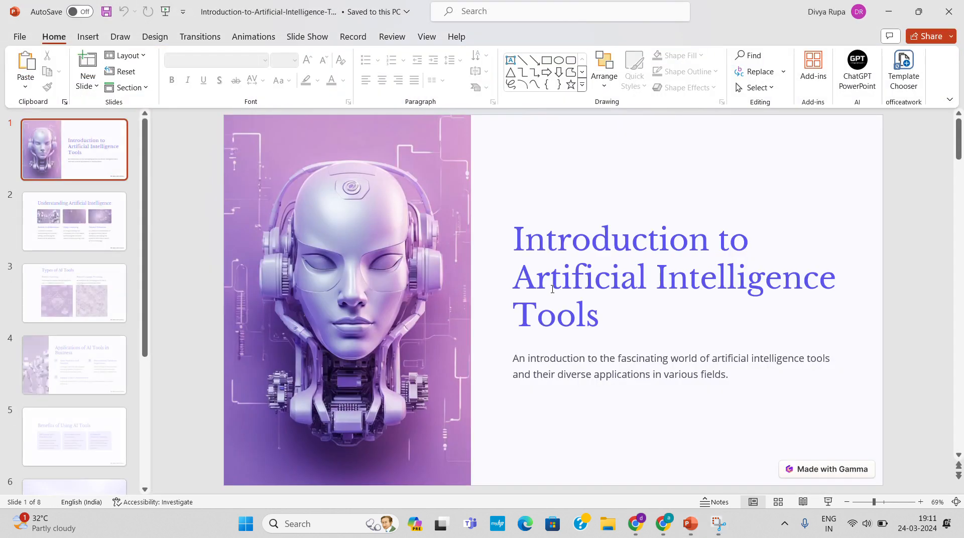
Delete the "Made with Gamma" badge from the title slide and from slide 2, "Understanding Artificial Intelligence"
click(841, 470)
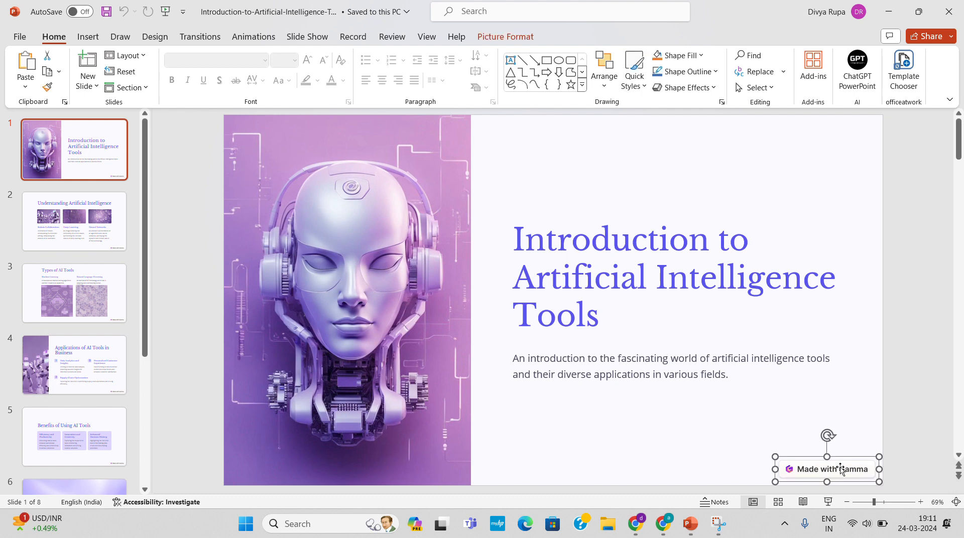
key(Delete)
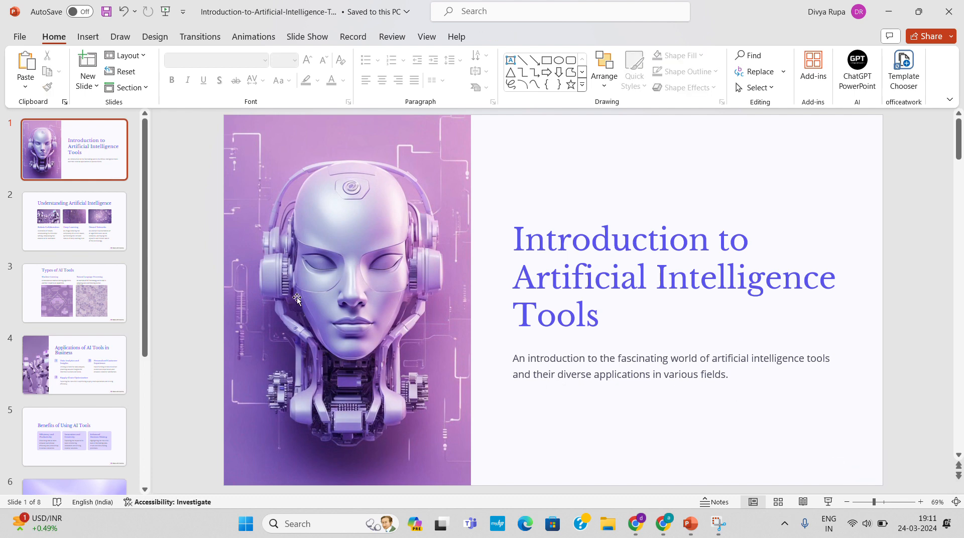
click(50, 247)
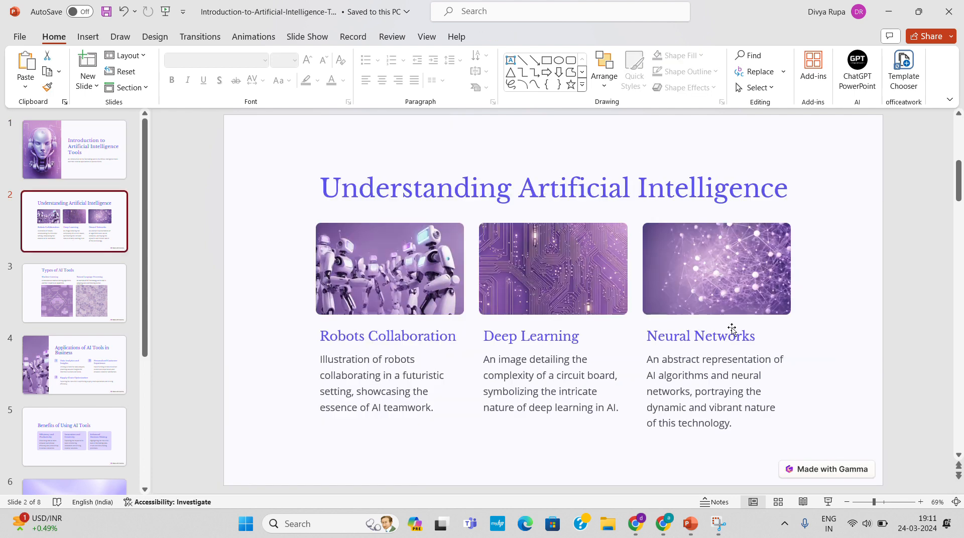
click(828, 469)
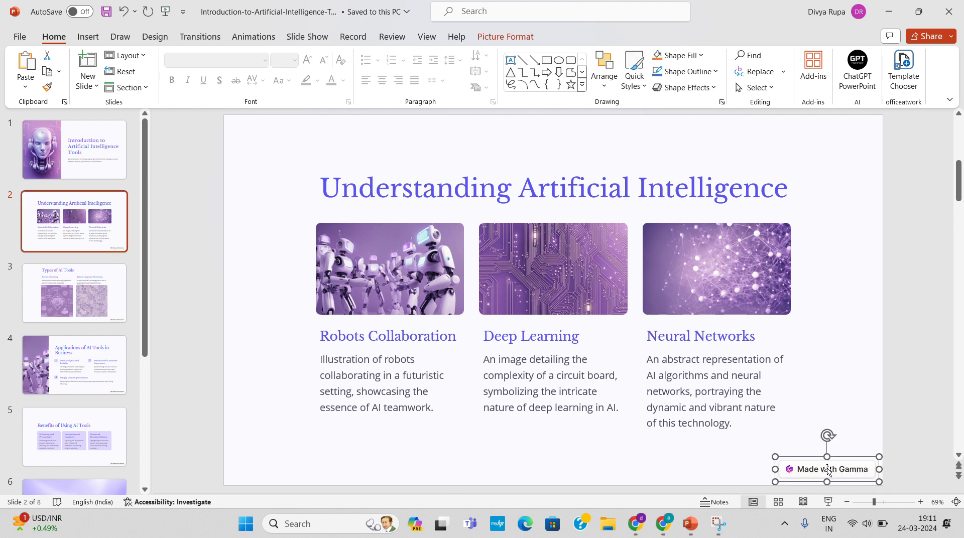
key(Delete)
Remove the "Made with Gamma" badge from slide 3, "Types of AI Tools", and slide 4, "Applications of AI Tools in Business"
scroll(828, 469, down, 1)
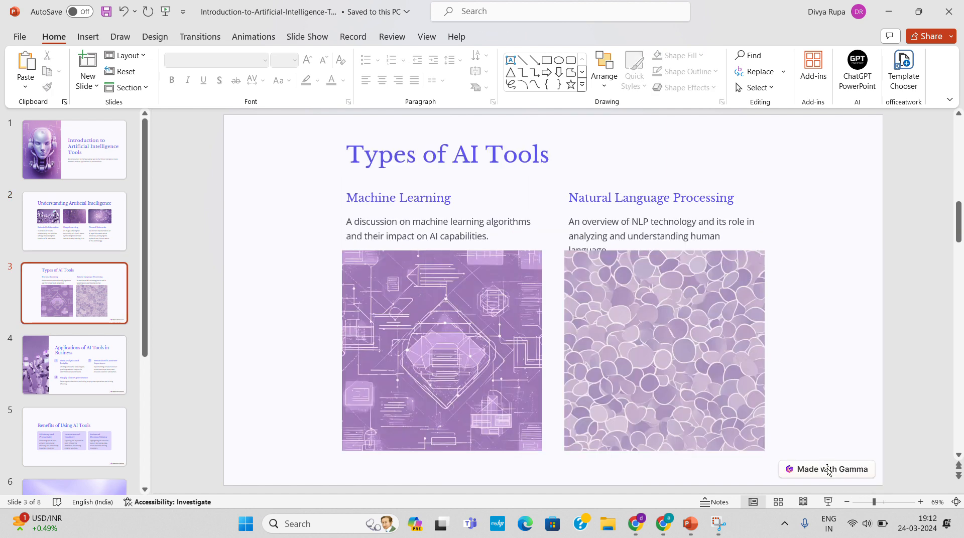
click(827, 469)
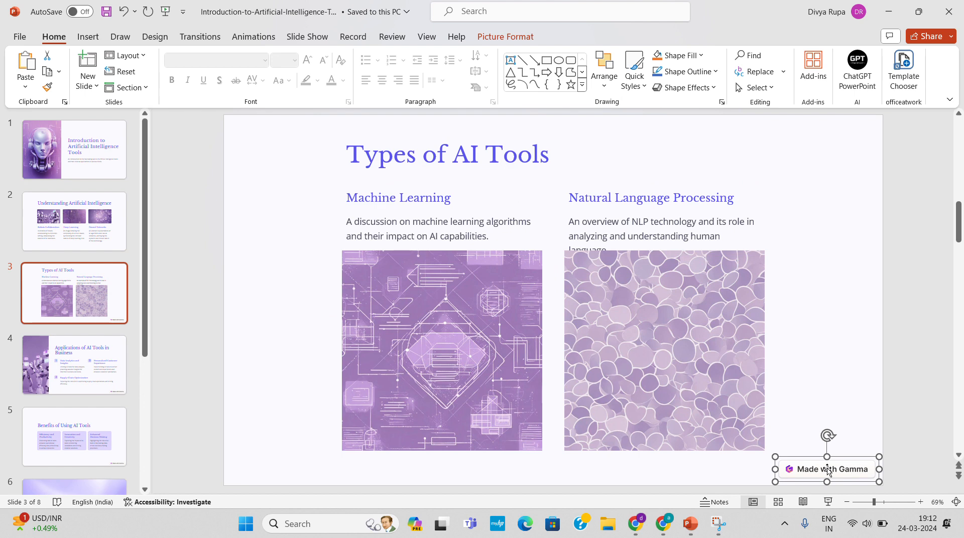
key(Delete)
scroll(828, 469, down, 1)
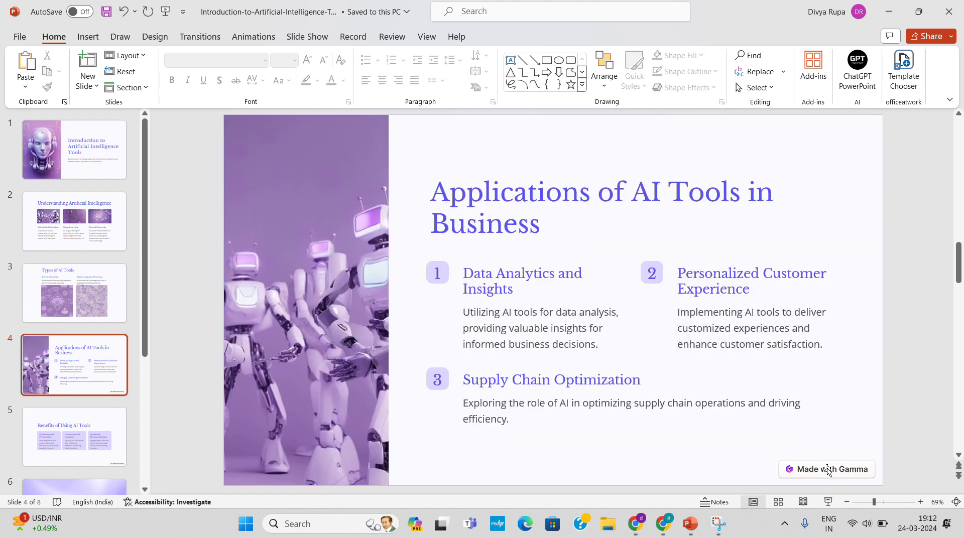
click(828, 469)
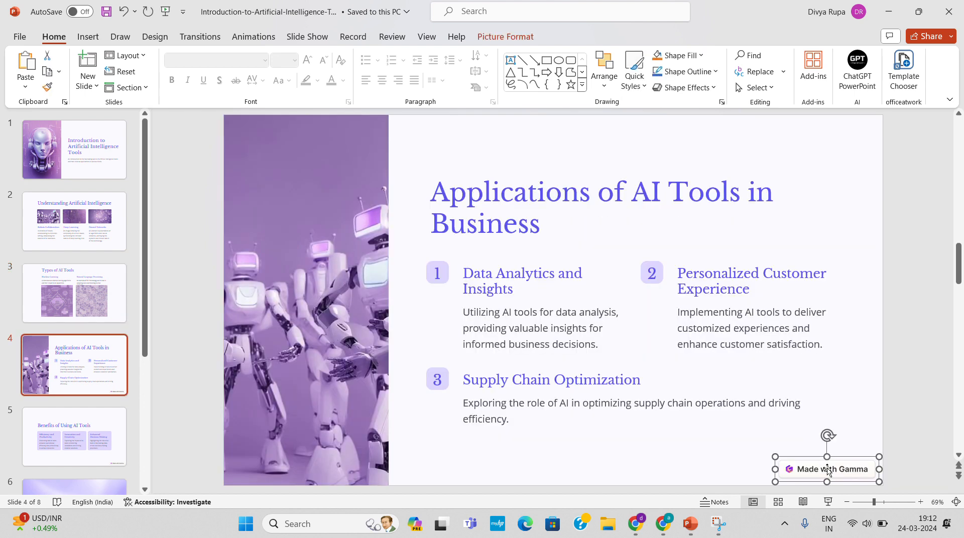
key(Delete)
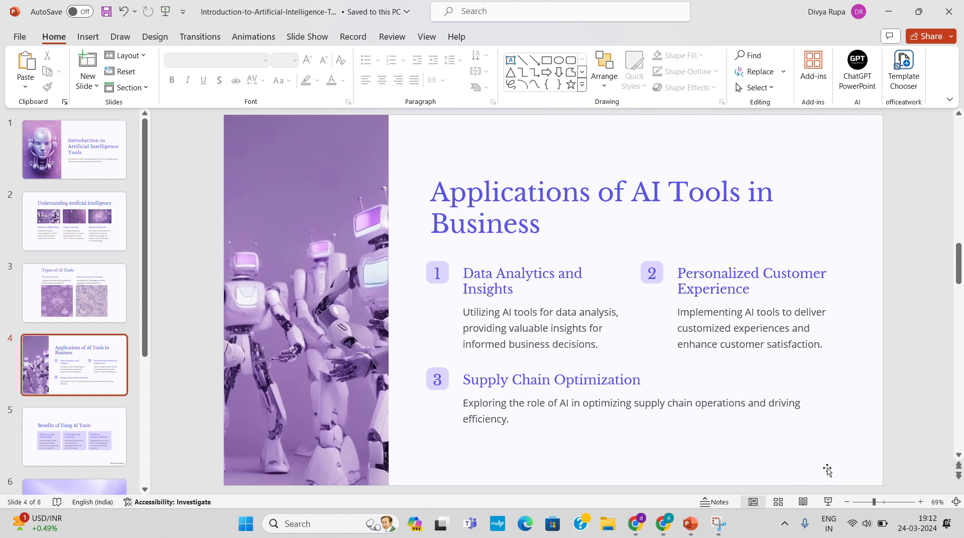
Remove the "Made with Gamma" badge from slide 5, "Benefits of Using AI Tools", and slide 6, "Challenges and Limitations"
scroll(827, 470, down, 1)
click(827, 469)
key(Delete)
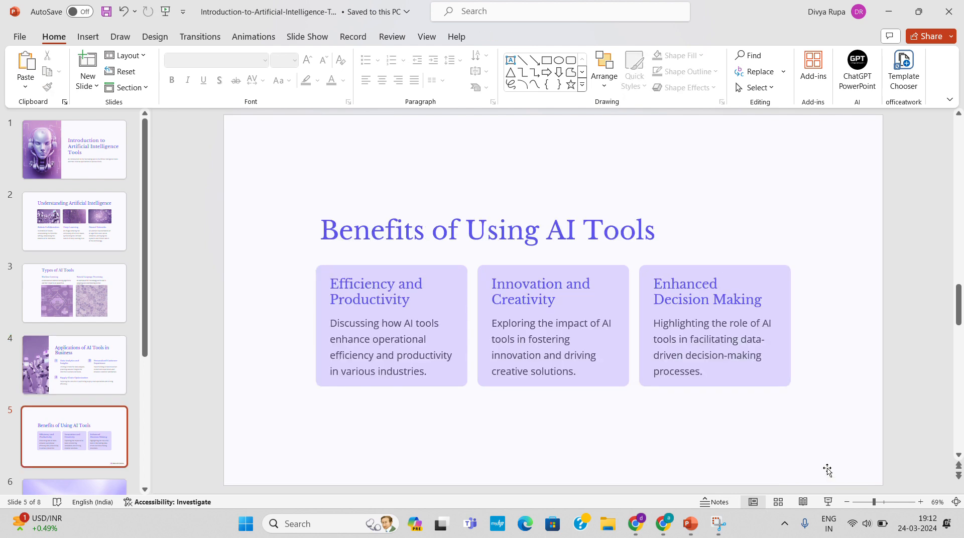
scroll(827, 470, down, 1)
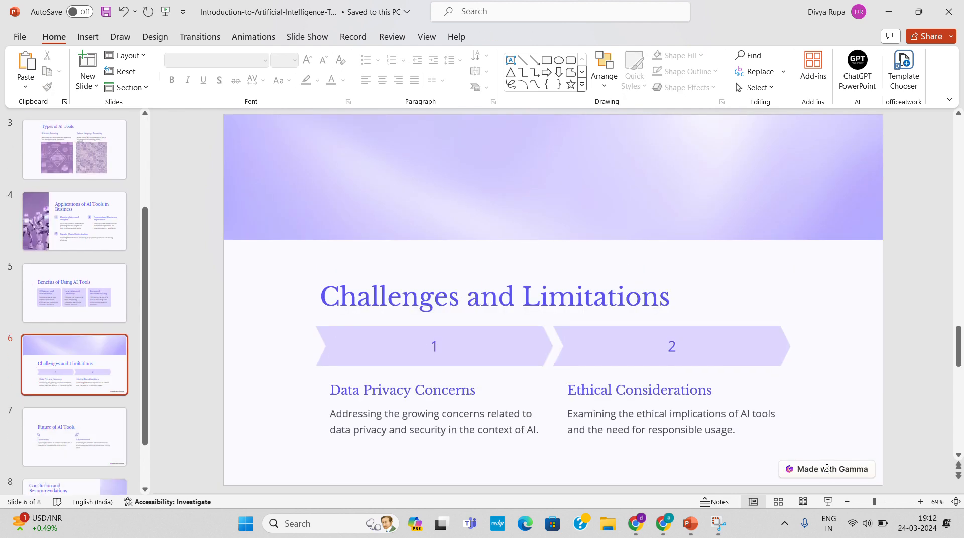
click(827, 469)
key(Delete)
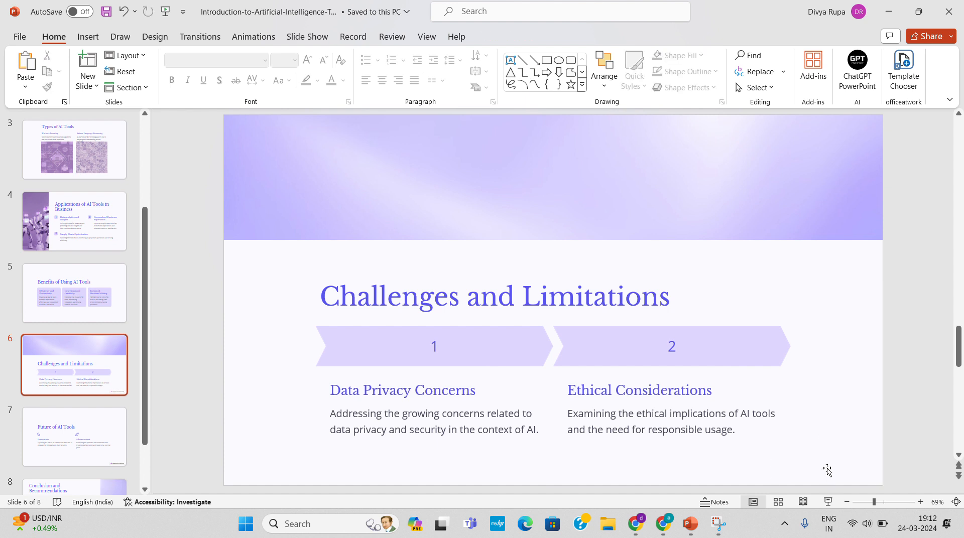